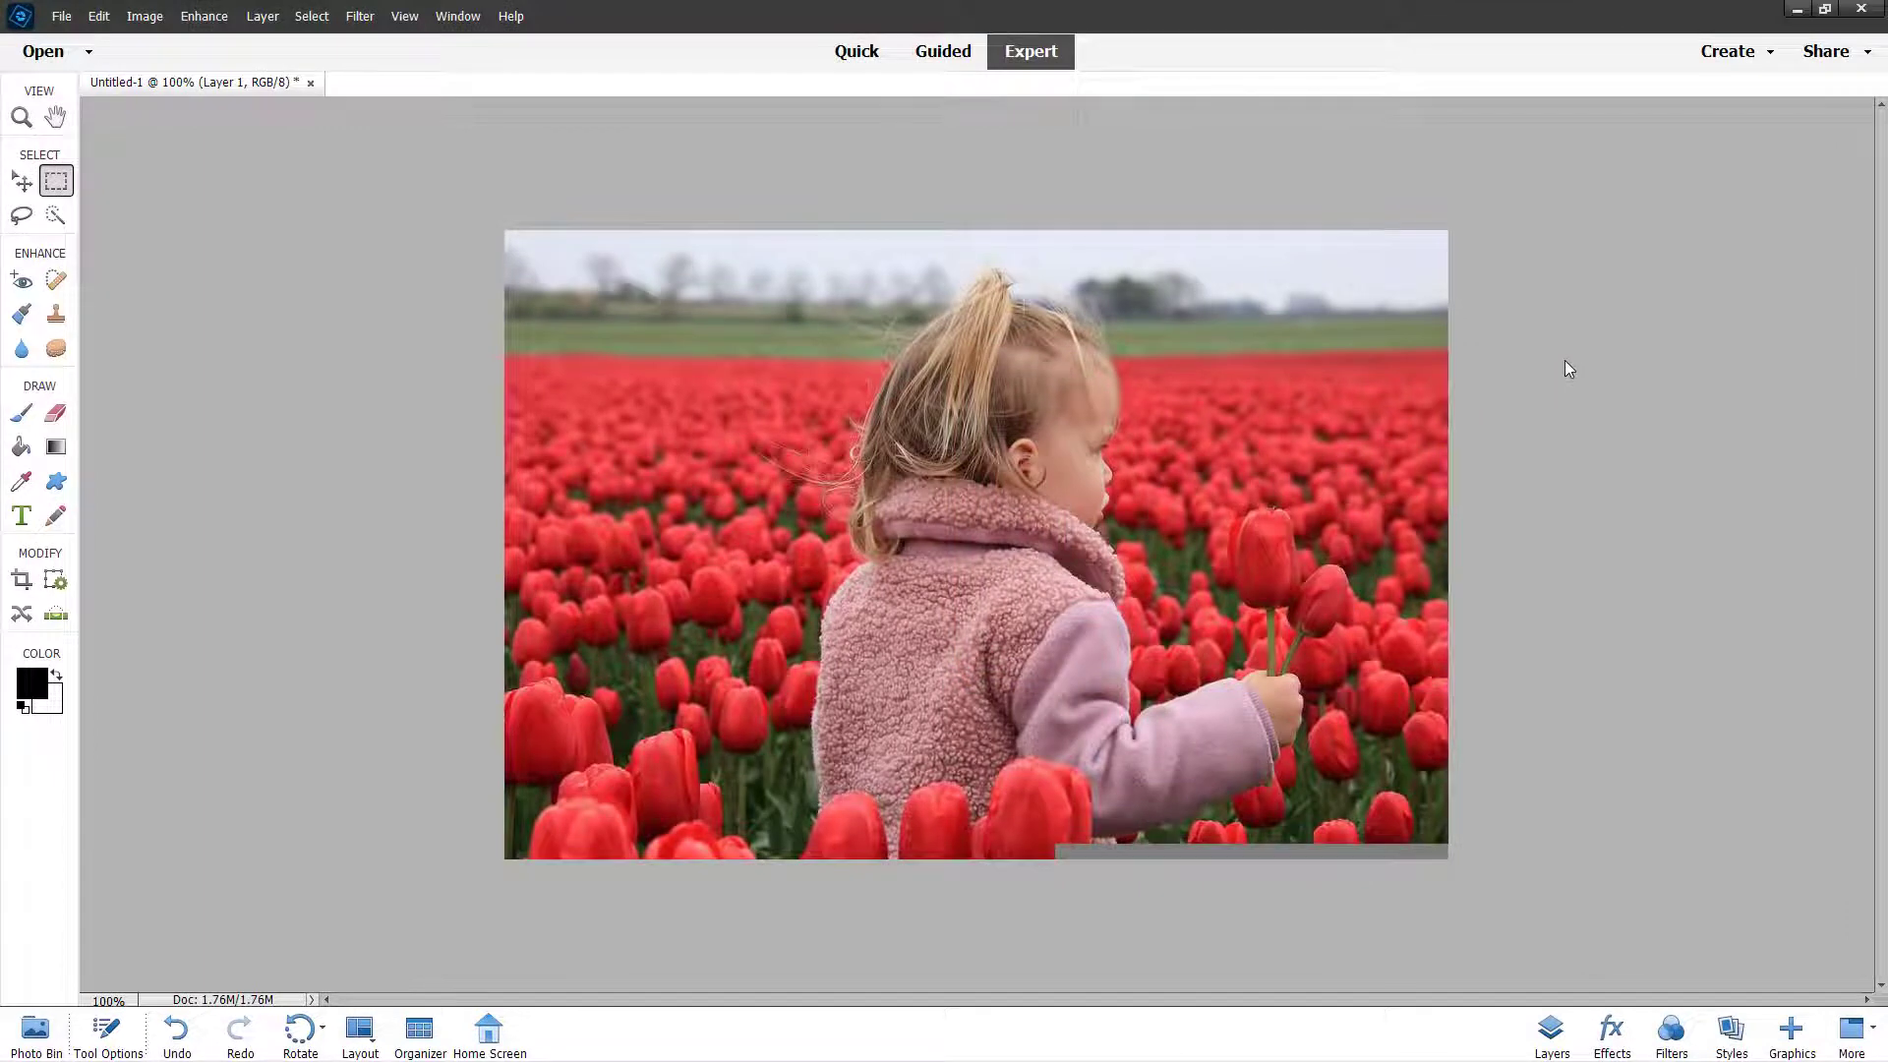
Open the tulip field photo in Moving Photos and browse the available motion effects
click(183, 26)
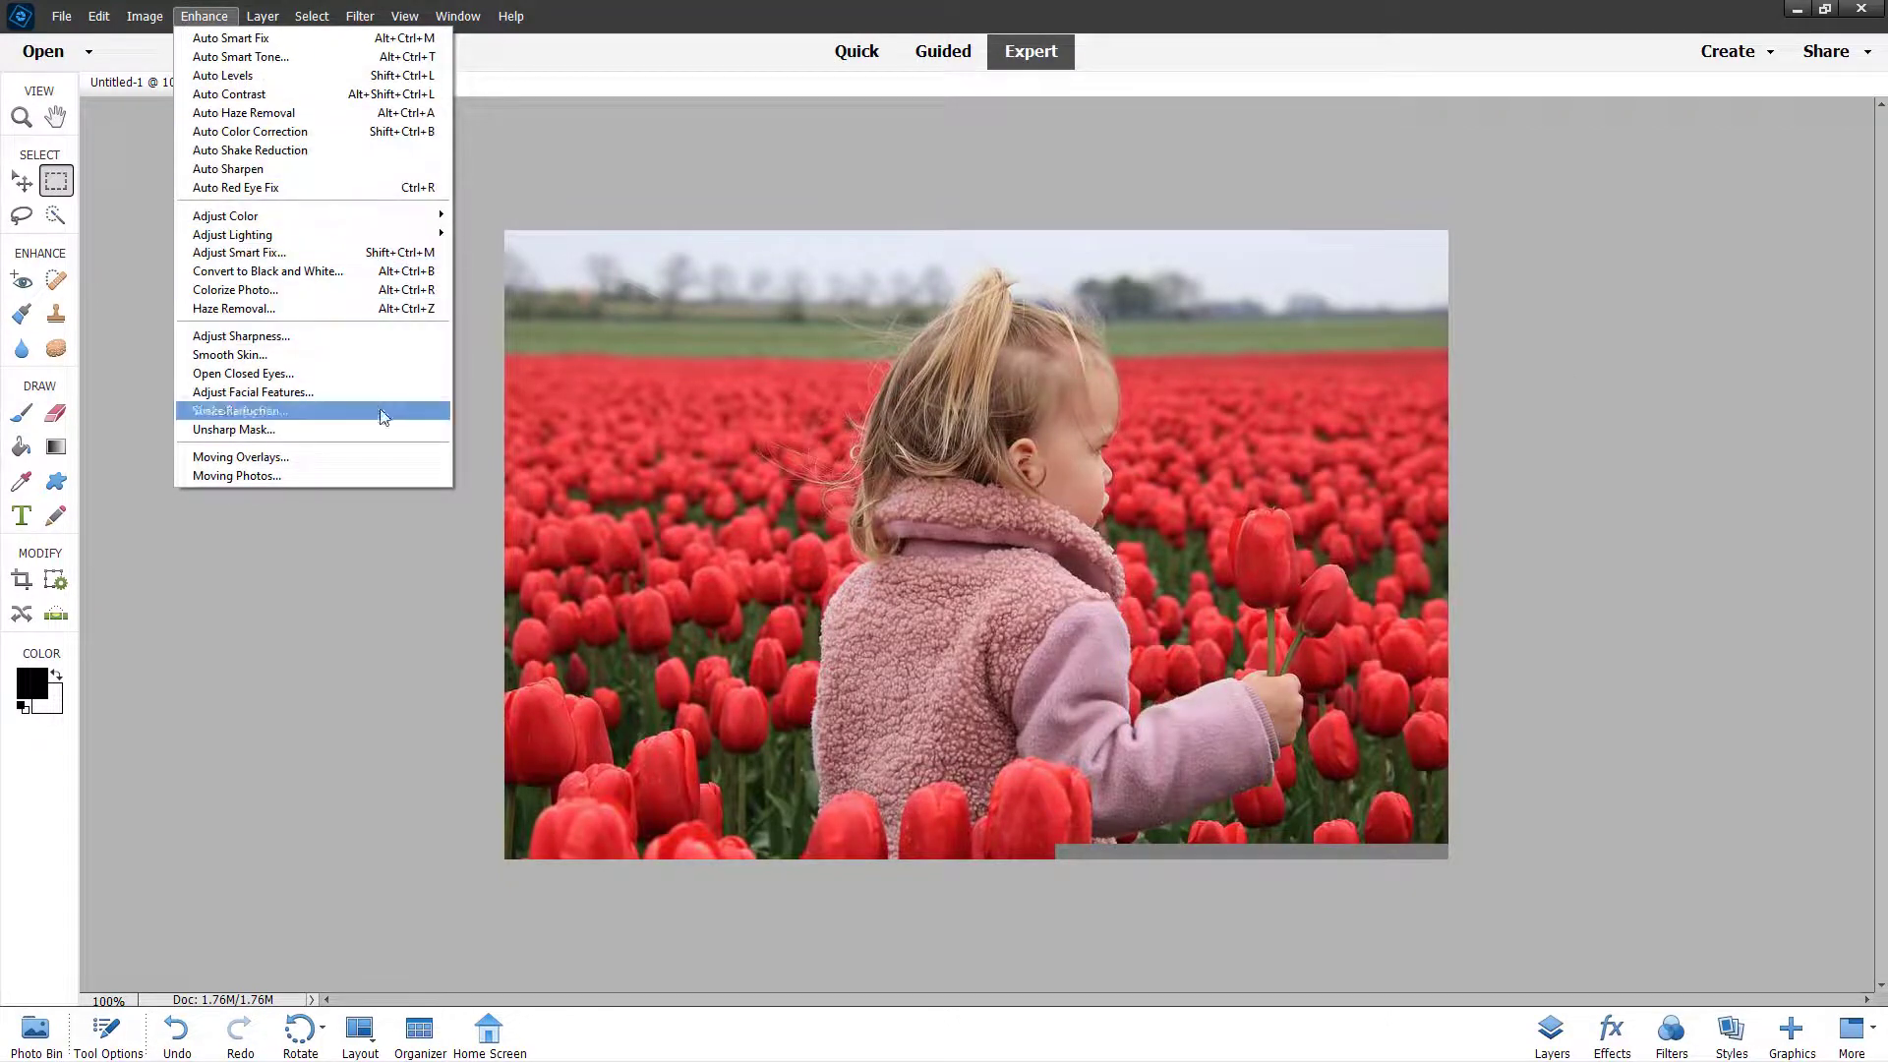
click(340, 480)
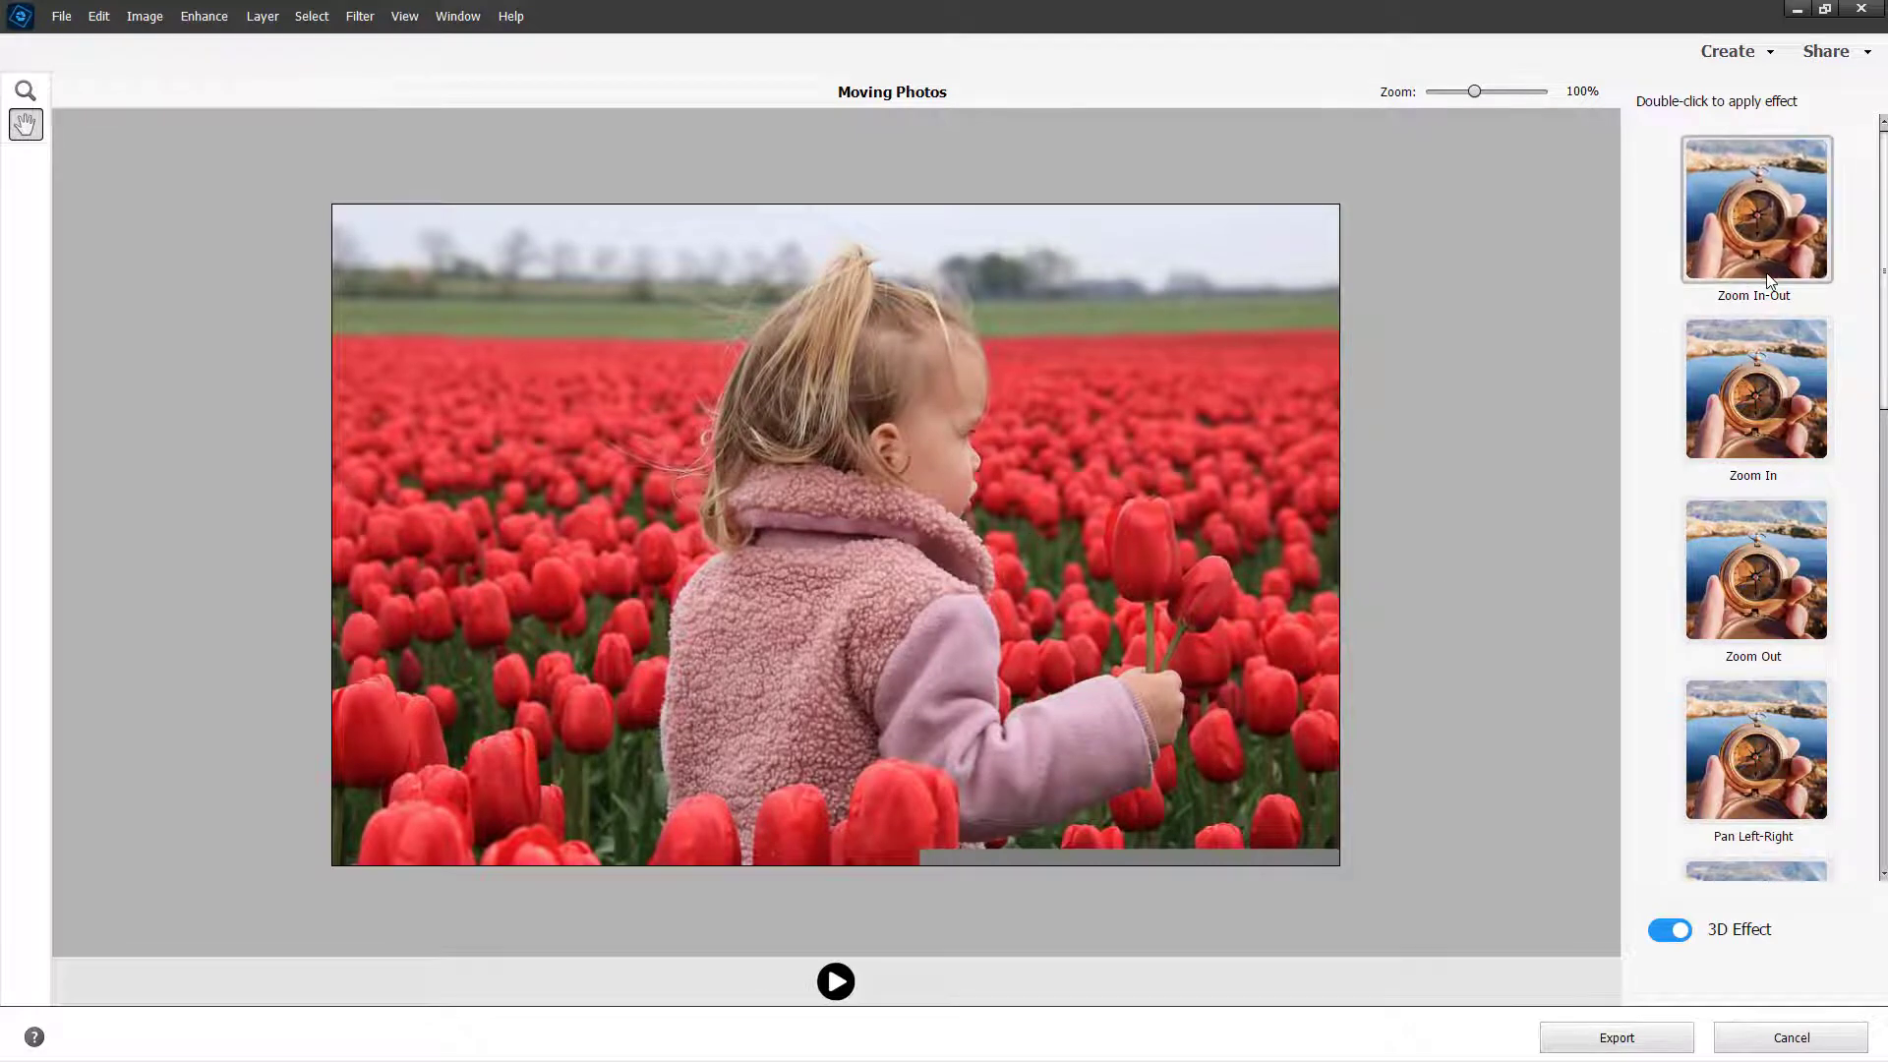
scroll(1765, 273, down, 8)
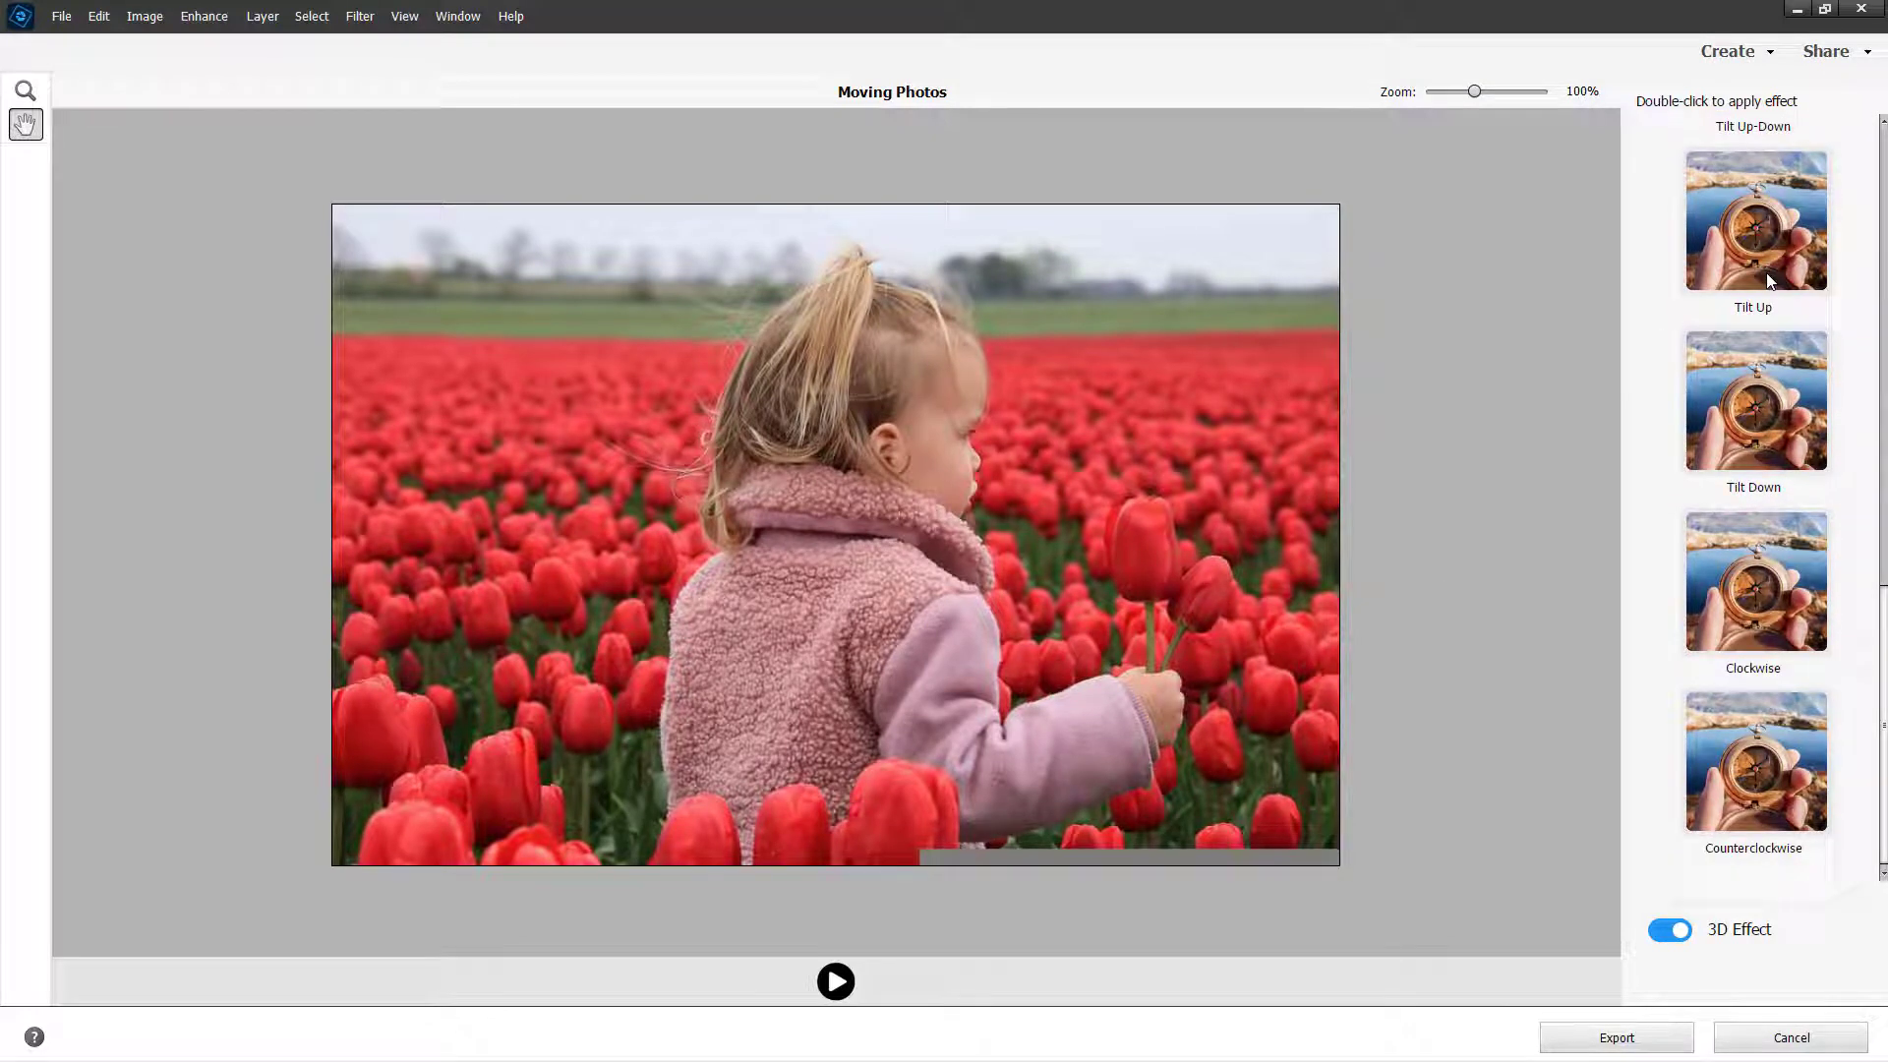
scroll(1774, 590, up, 3)
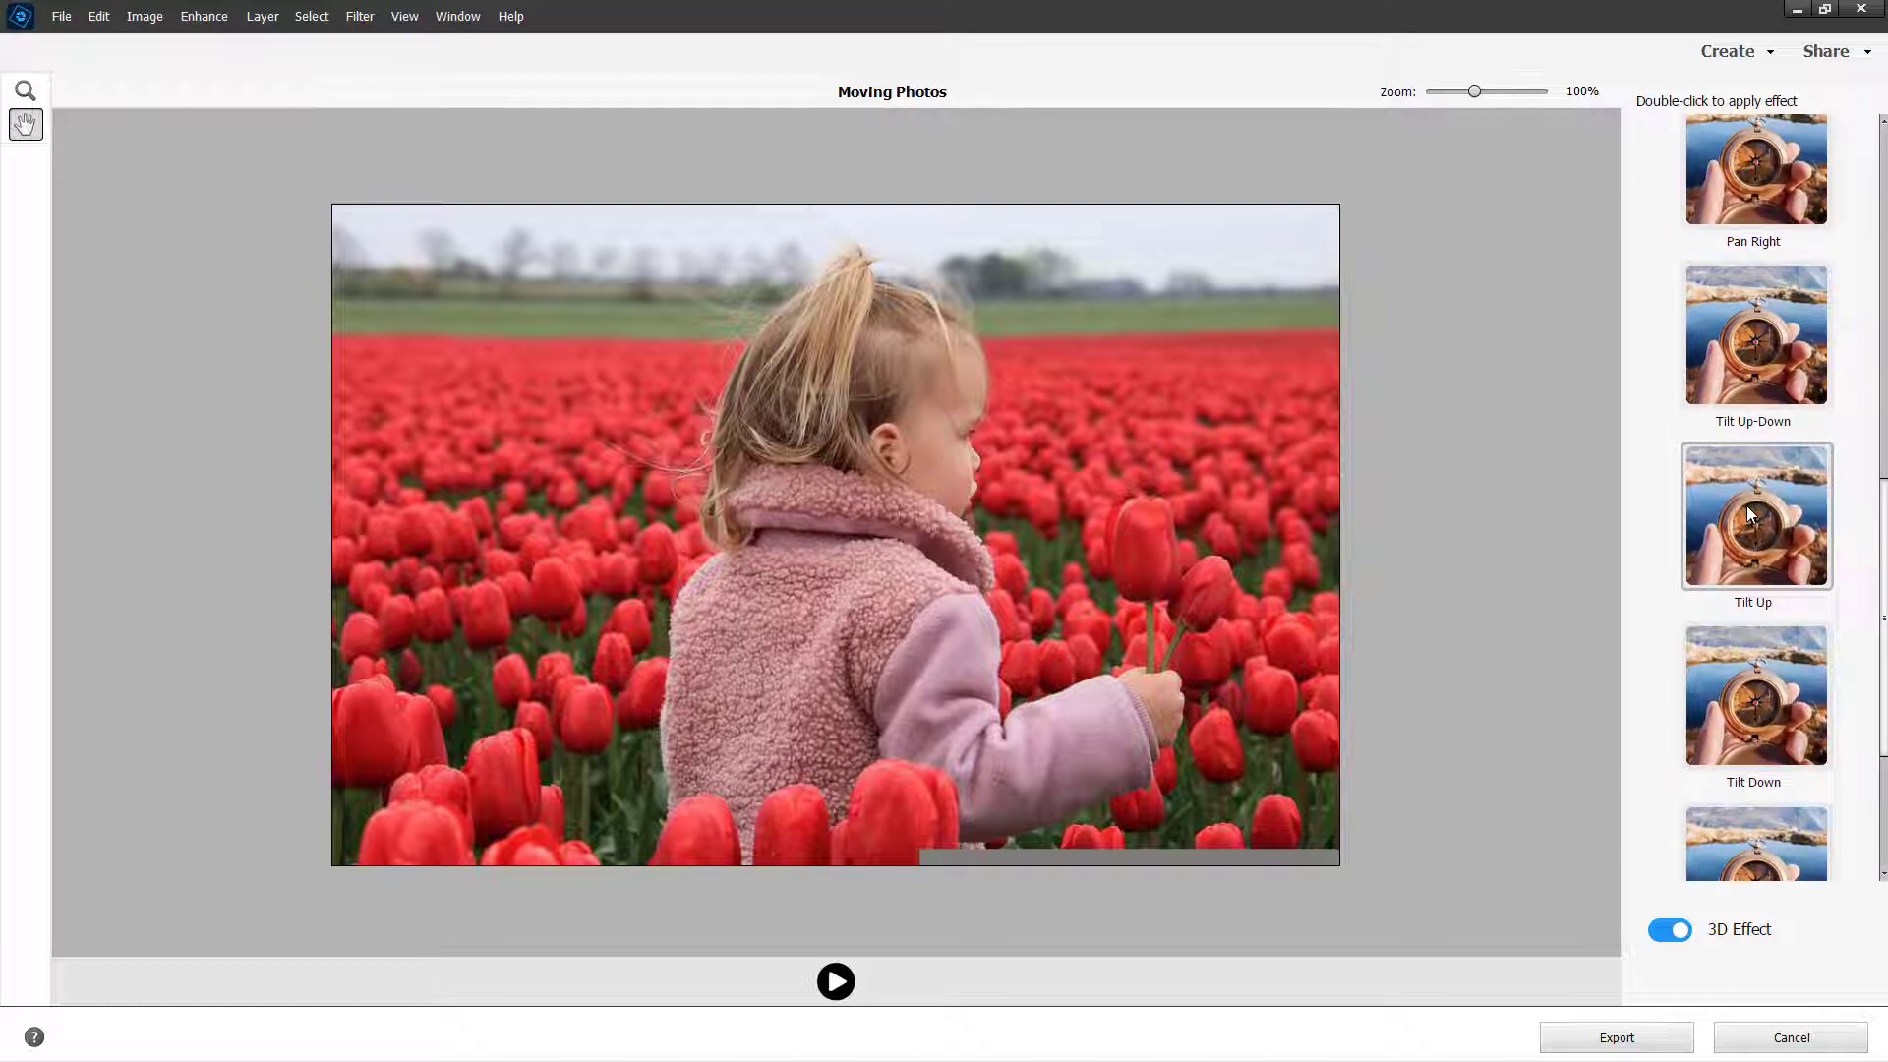
scroll(1746, 505, up, 8)
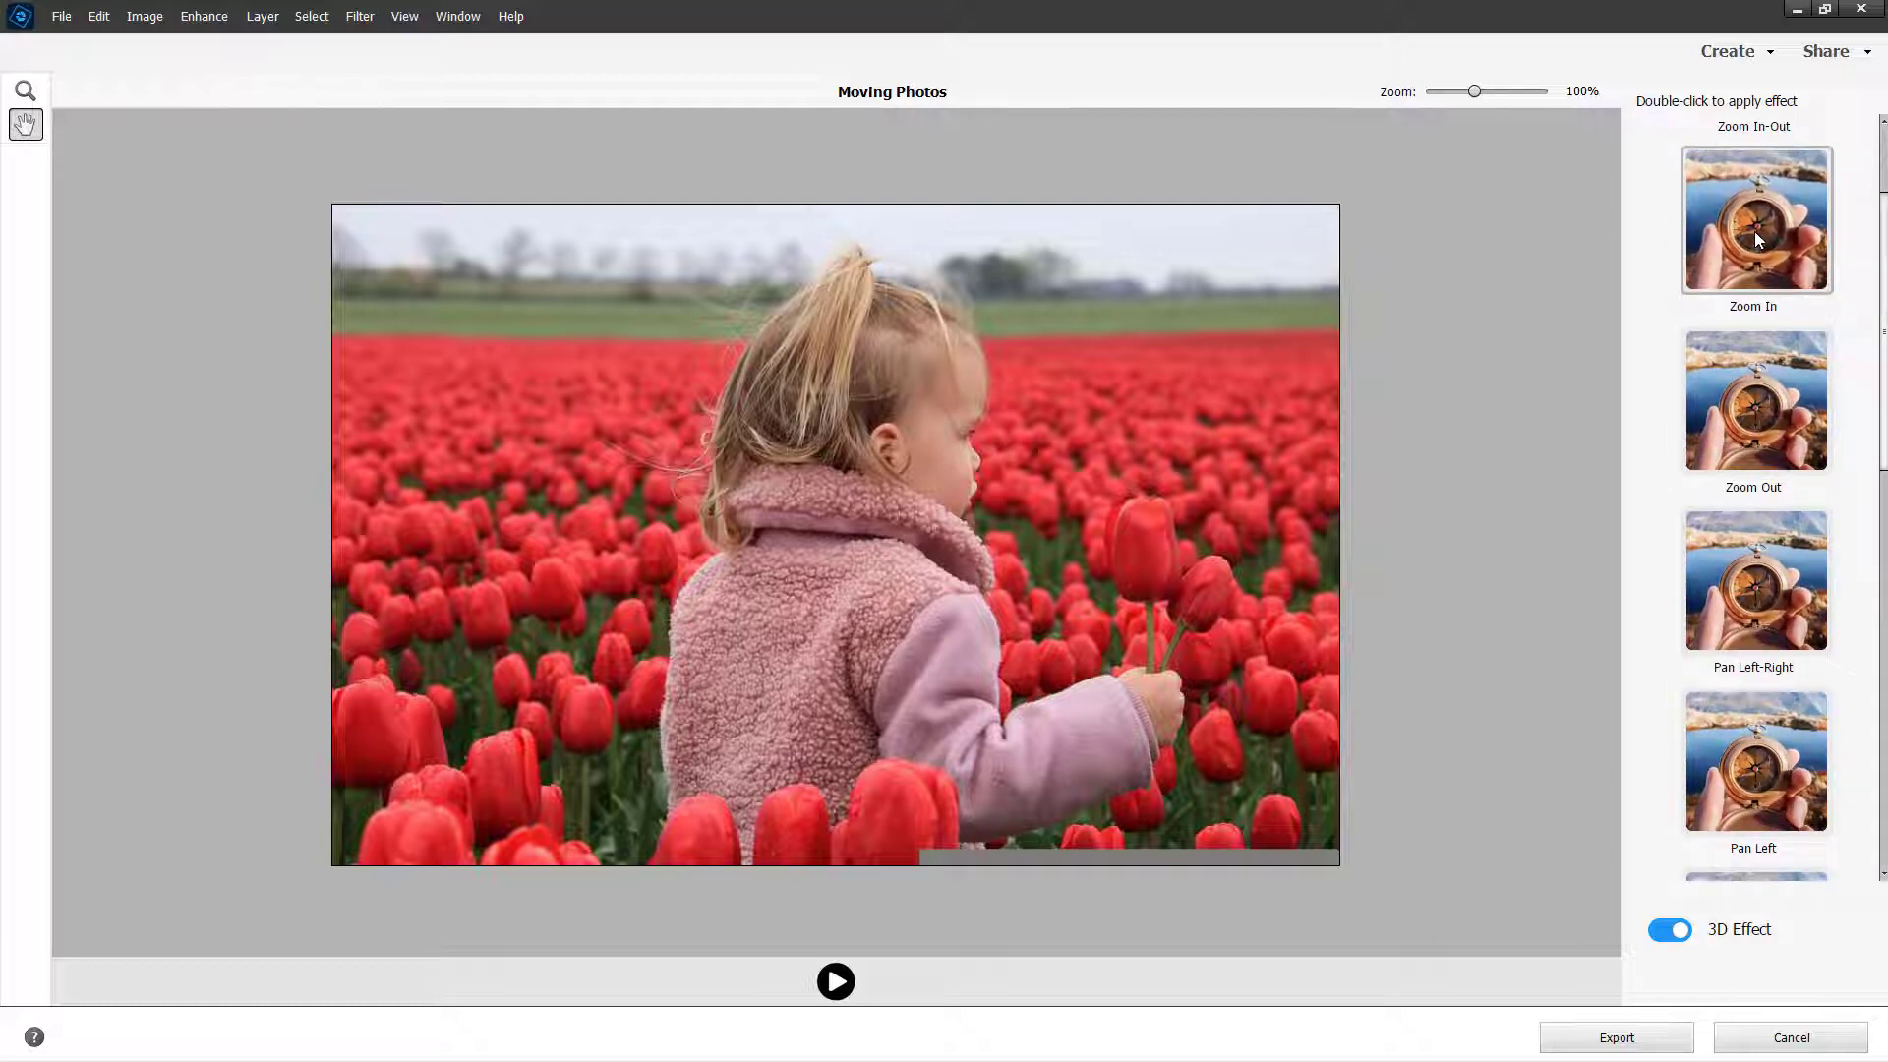
scroll(1756, 242, up, 2)
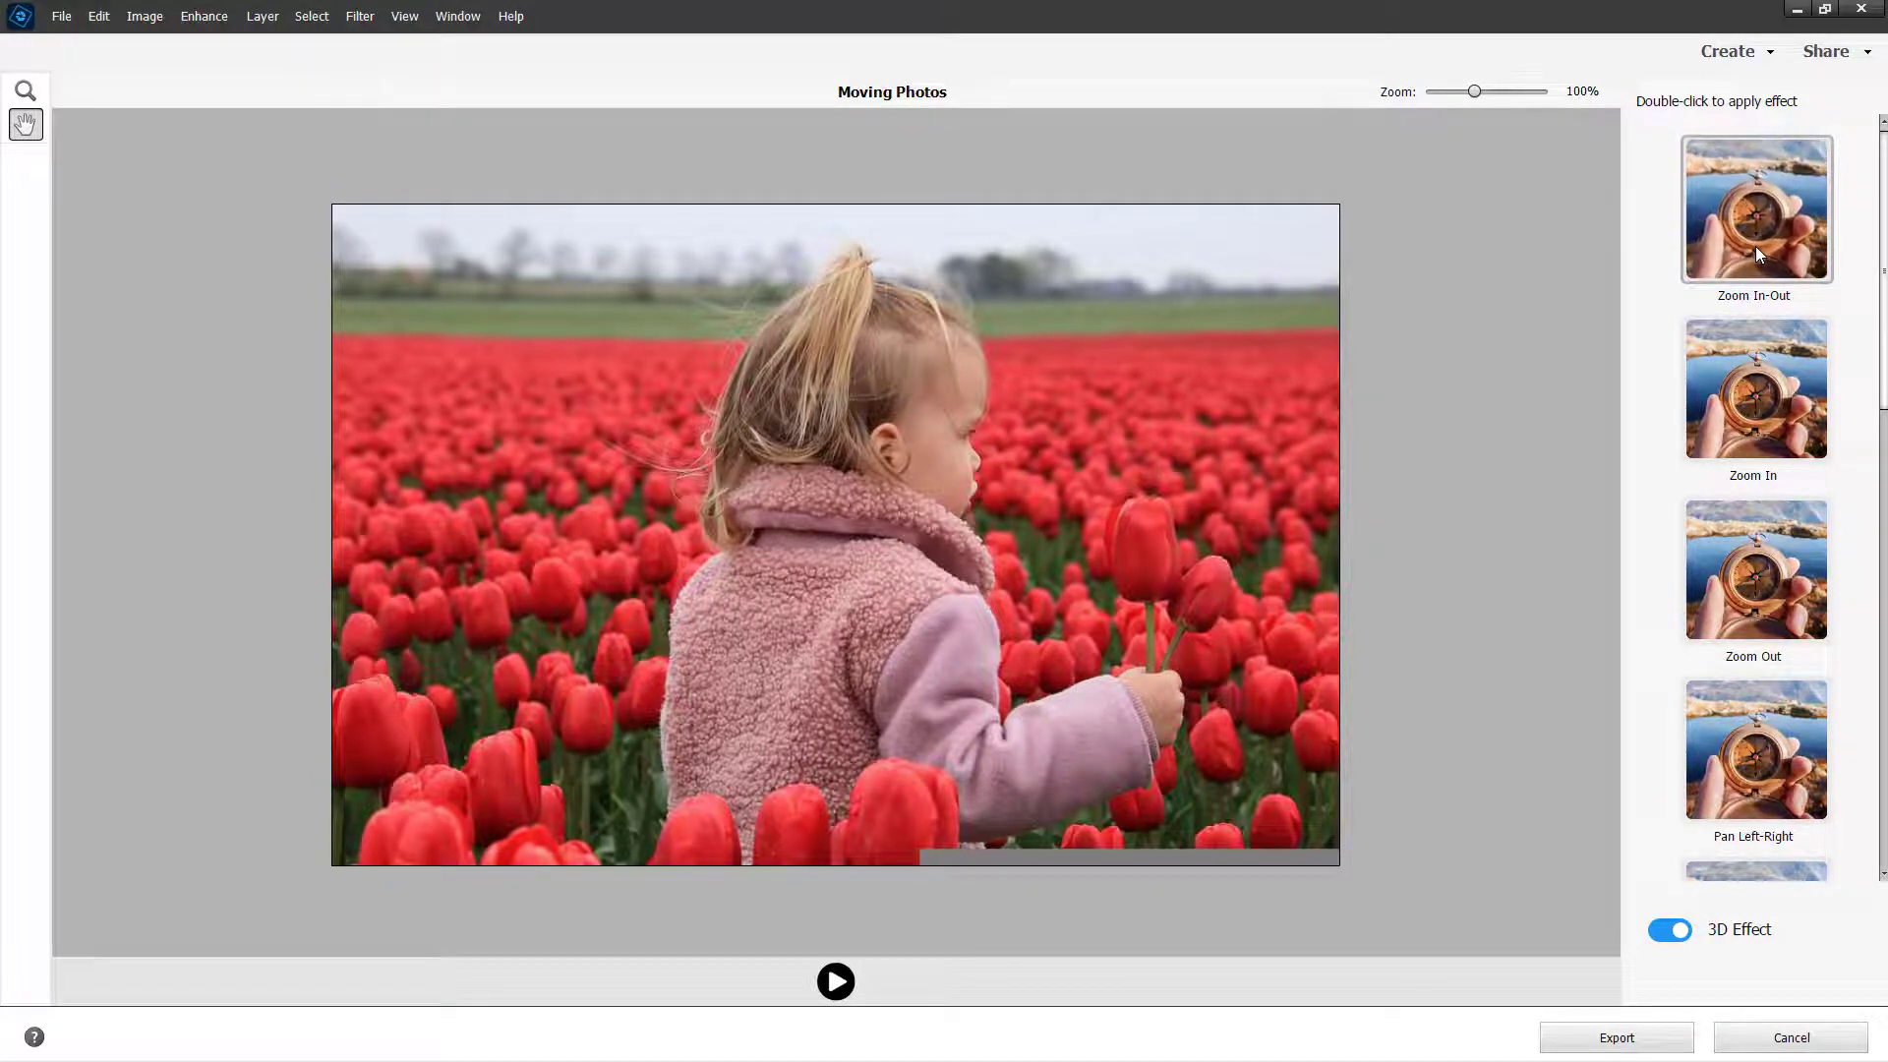
Apply the Zoom In-Out effect to the photo and play the animation preview
double_click(1755, 246)
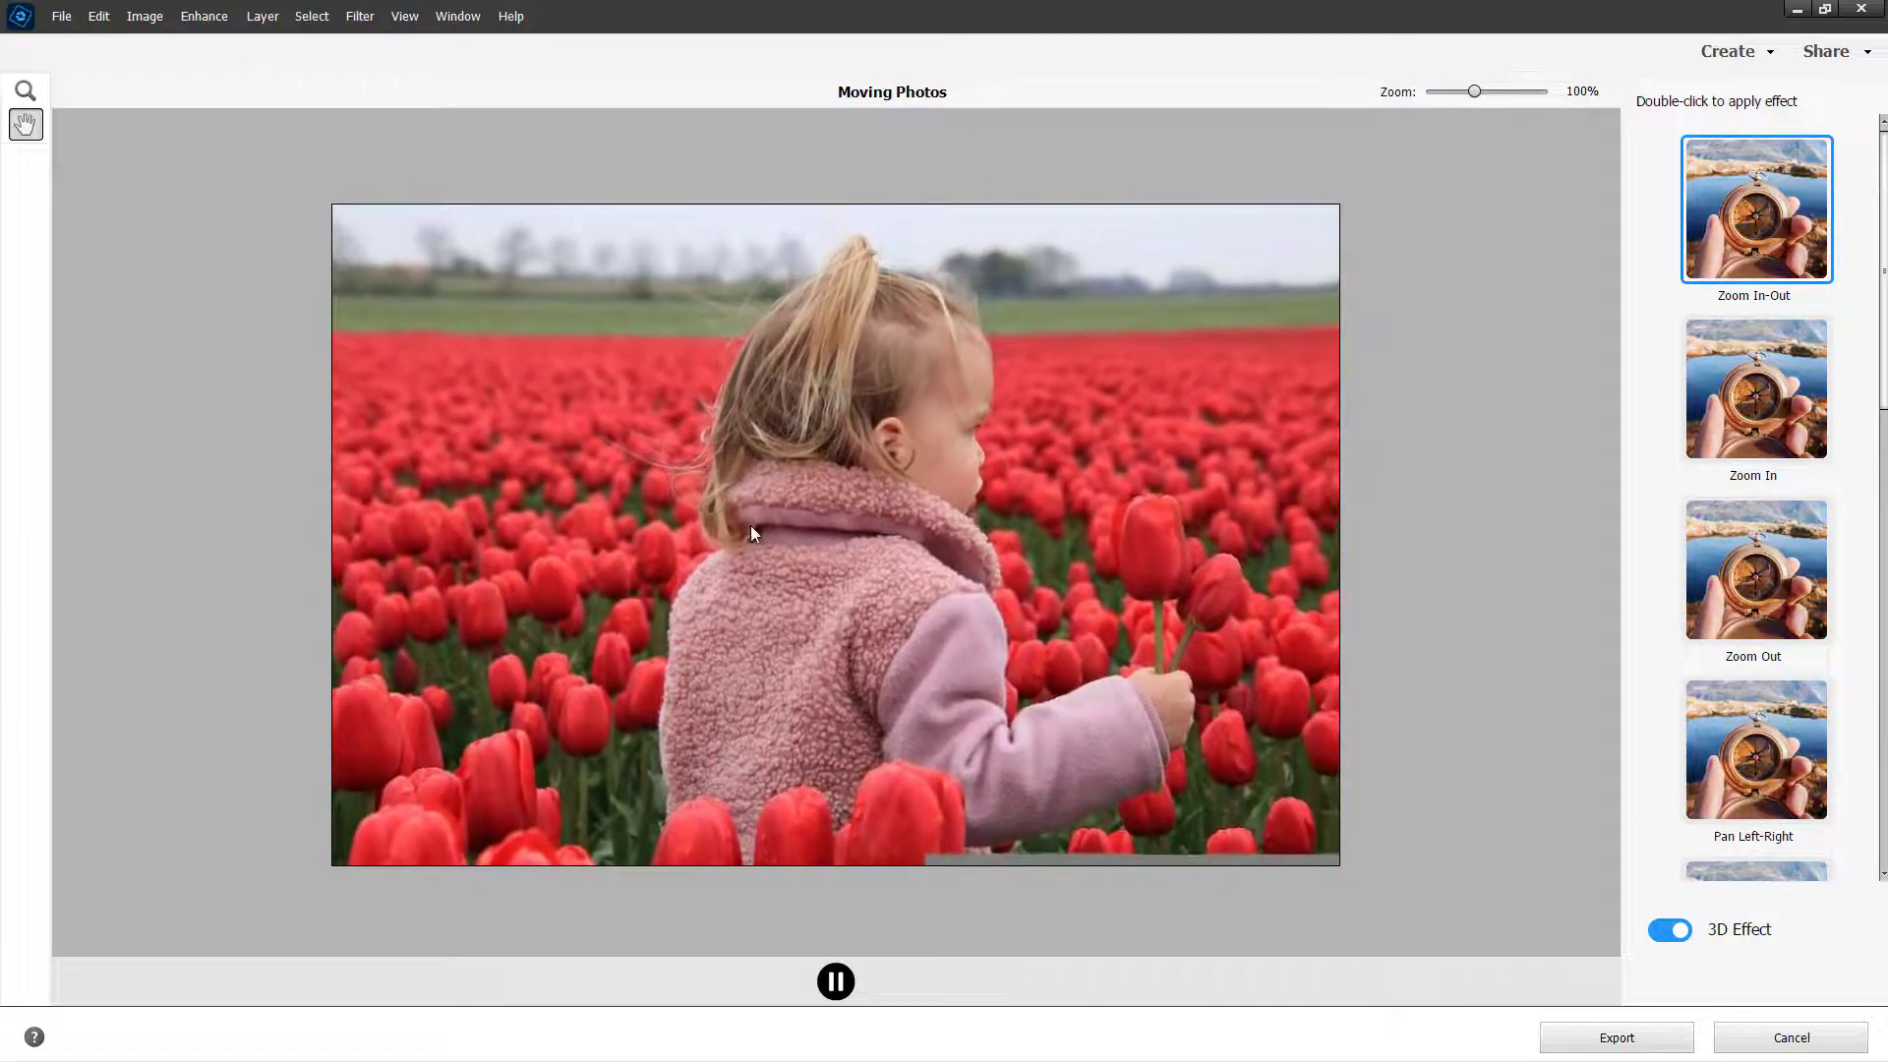
click(834, 982)
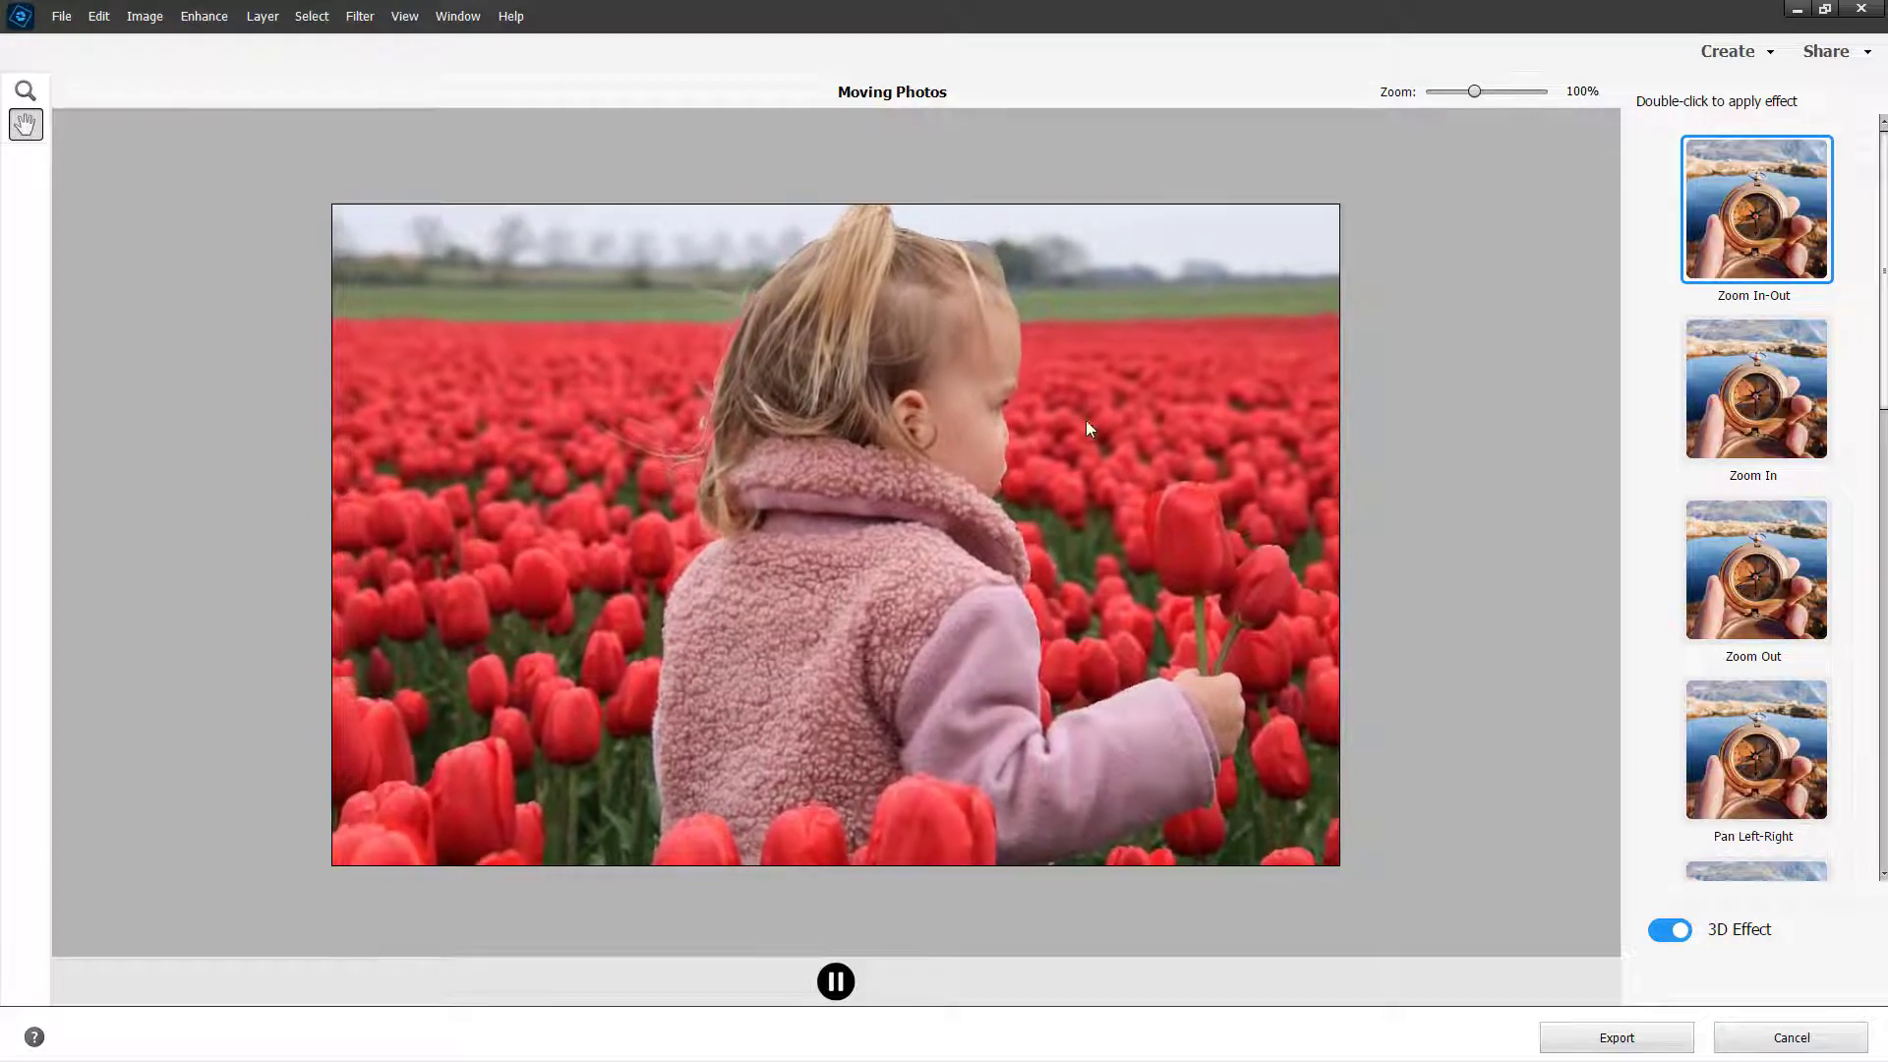
click(837, 981)
Turn off the 3D Effect to preview the flat Zoom In-Out animation, and turn it back on
click(1667, 927)
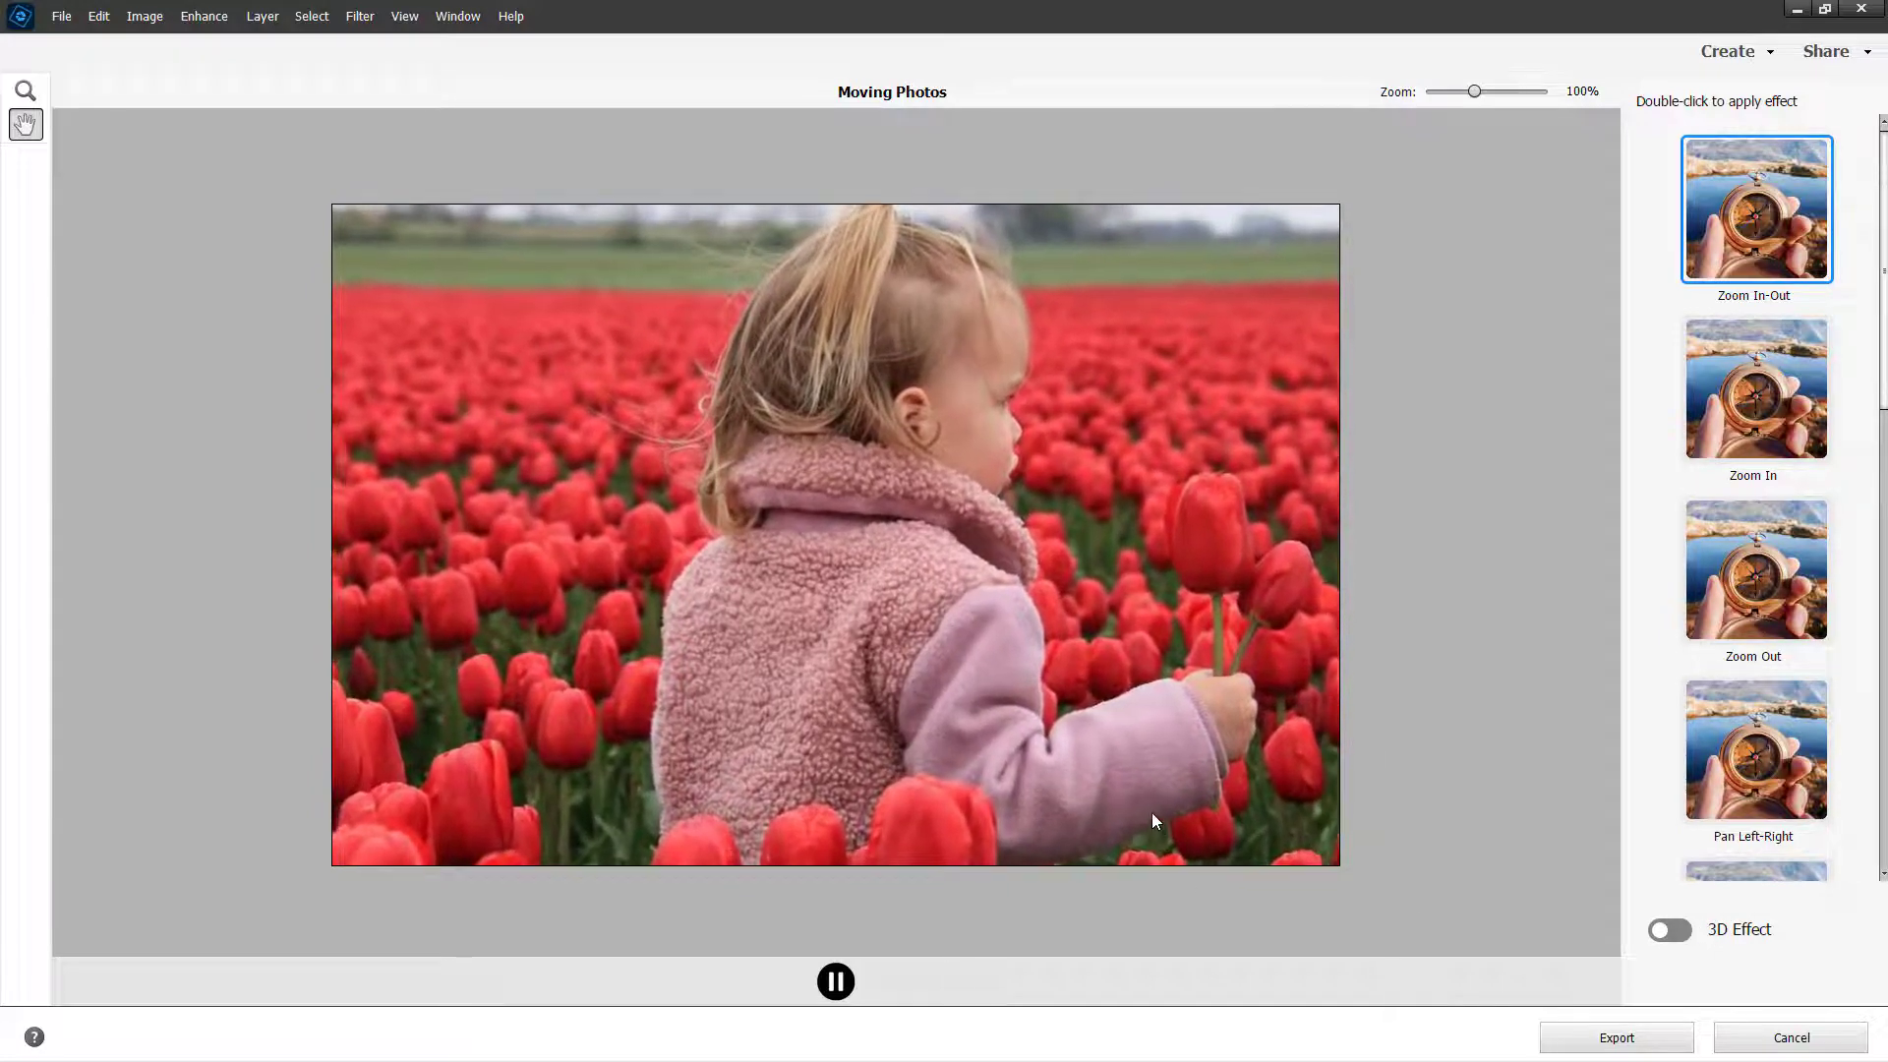
click(836, 981)
scroll(1723, 663, down, 5)
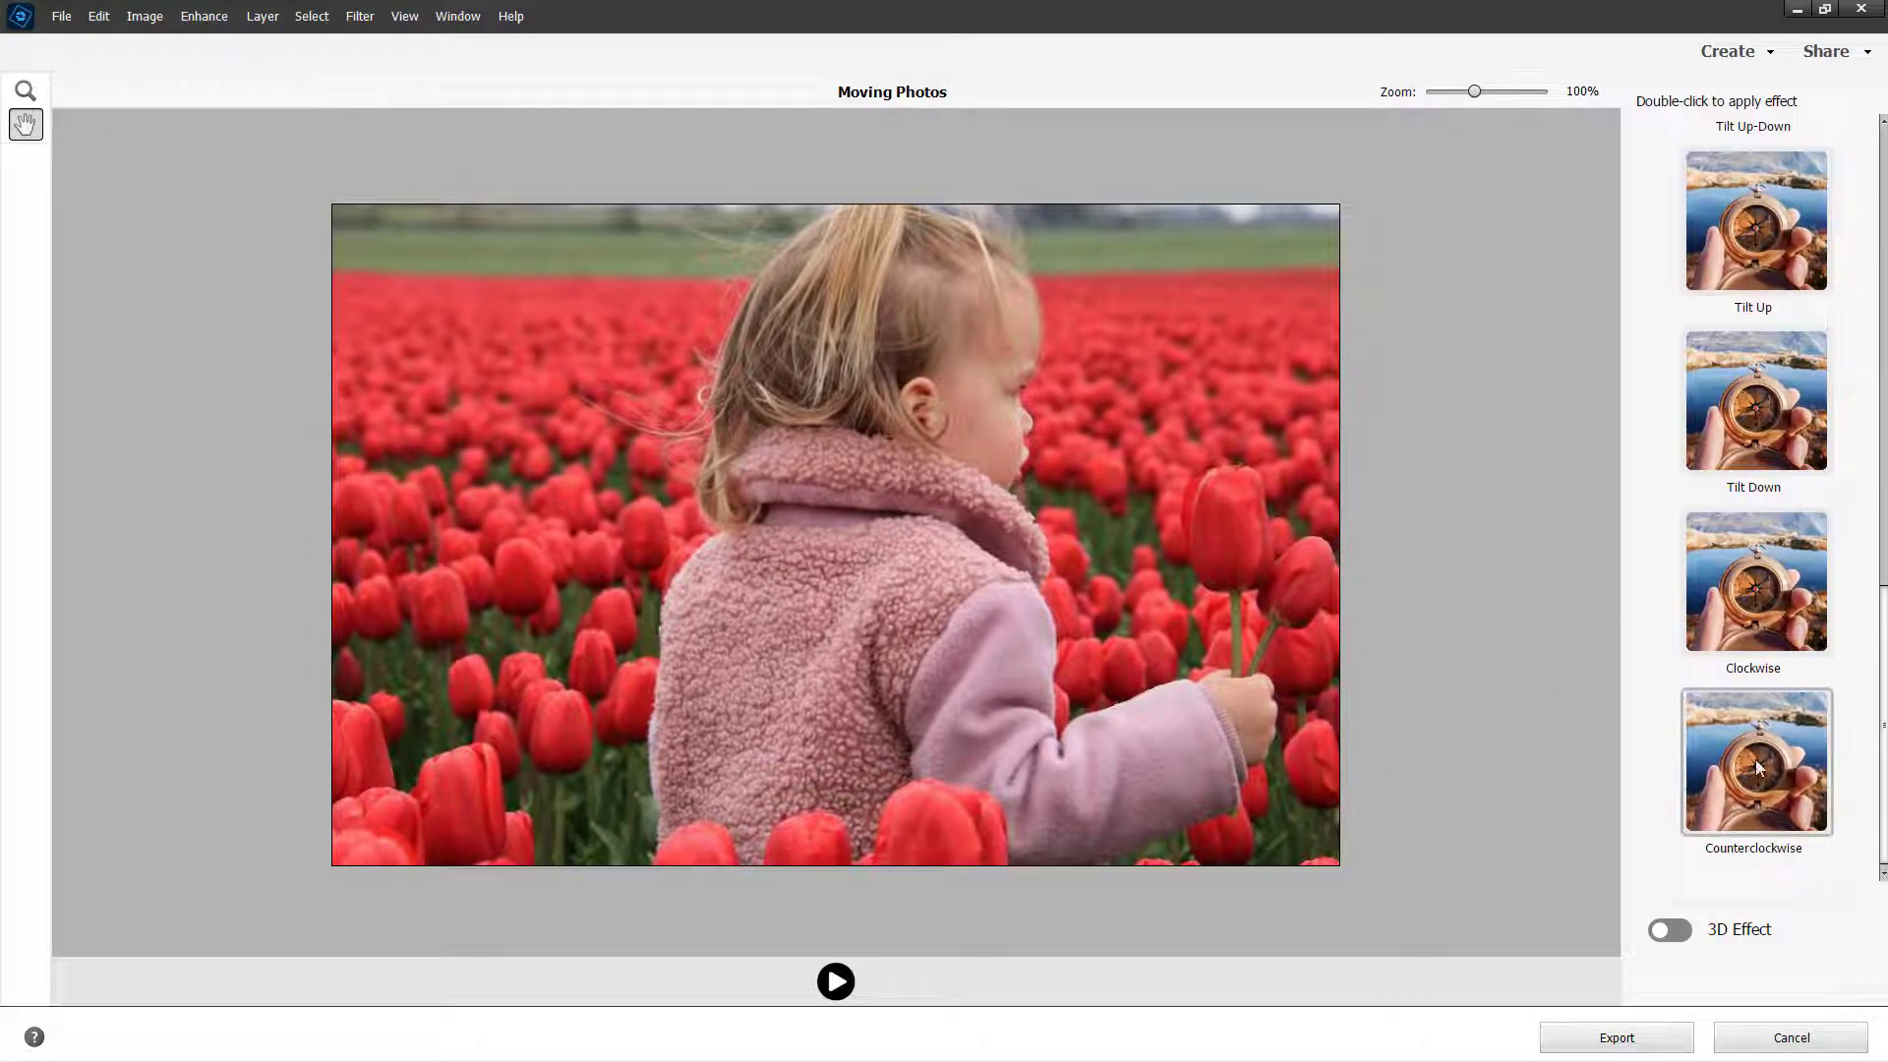
click(1672, 930)
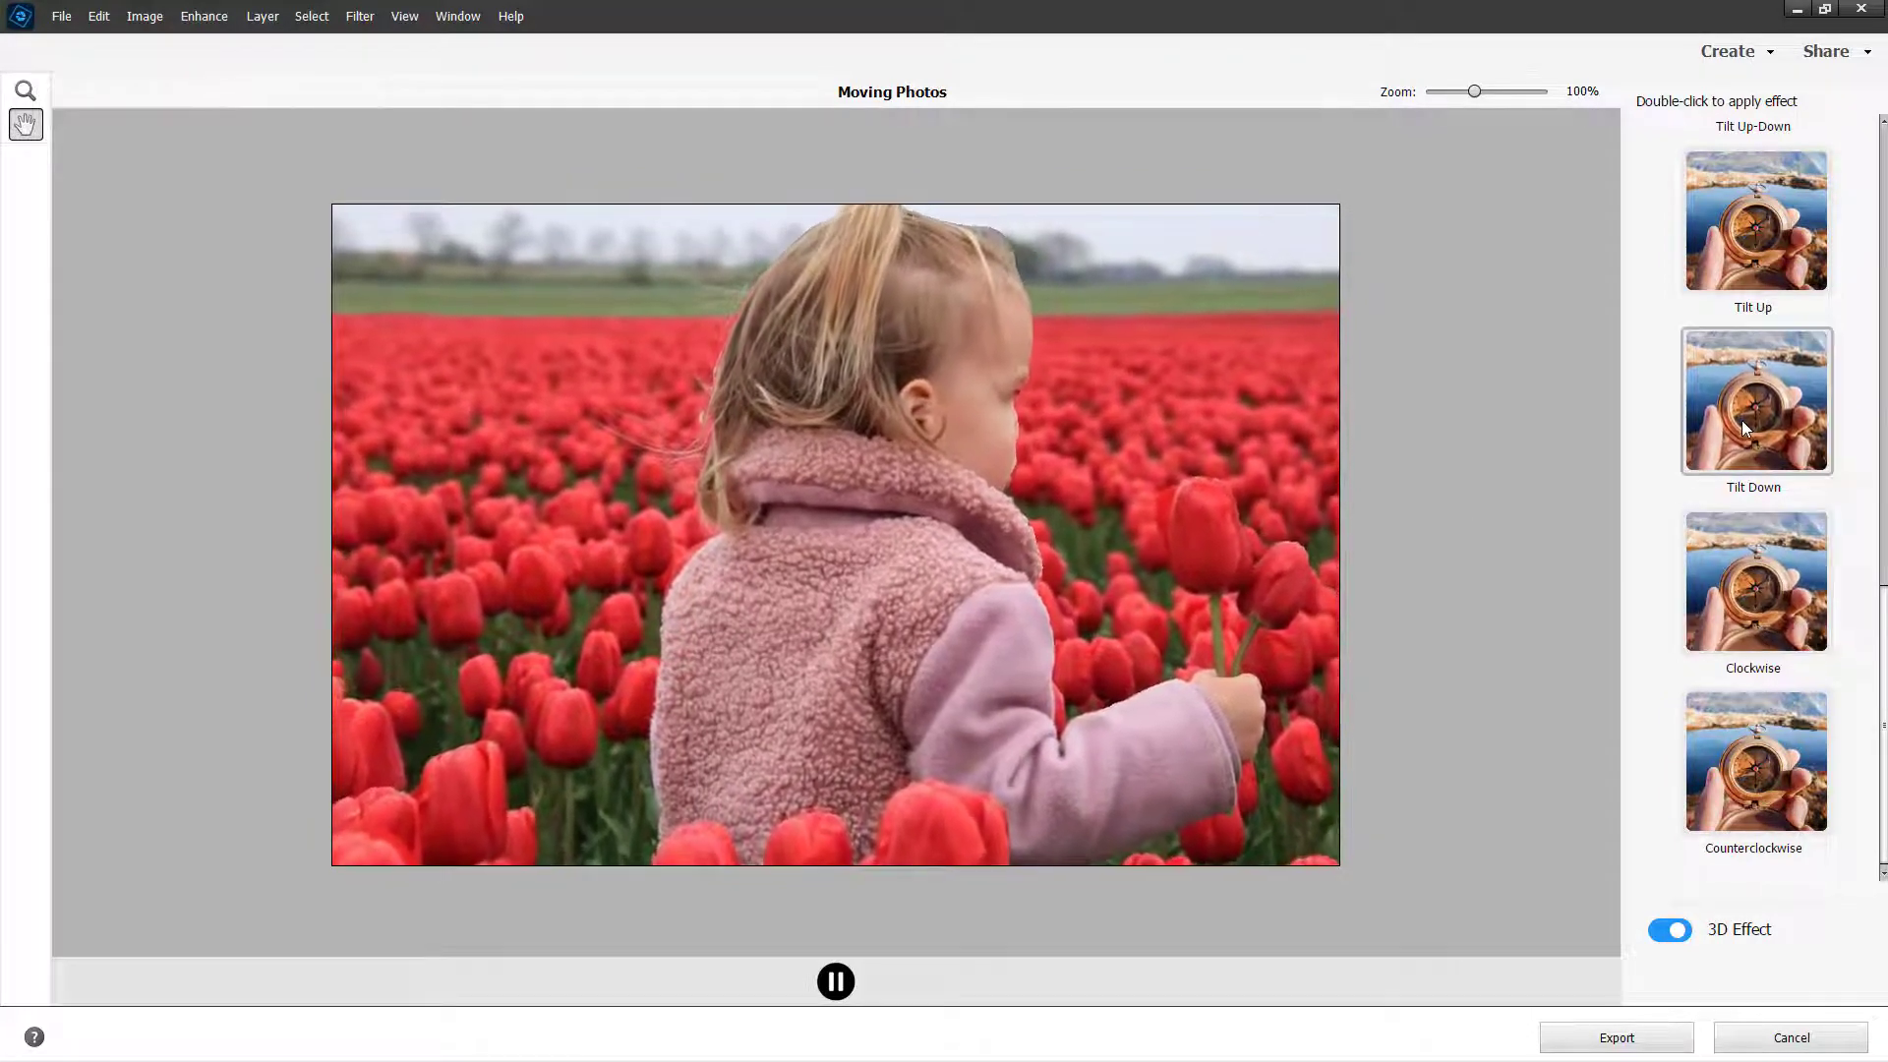
Apply the Tilt Down effect to the photo and replay its animation
double_click(1743, 421)
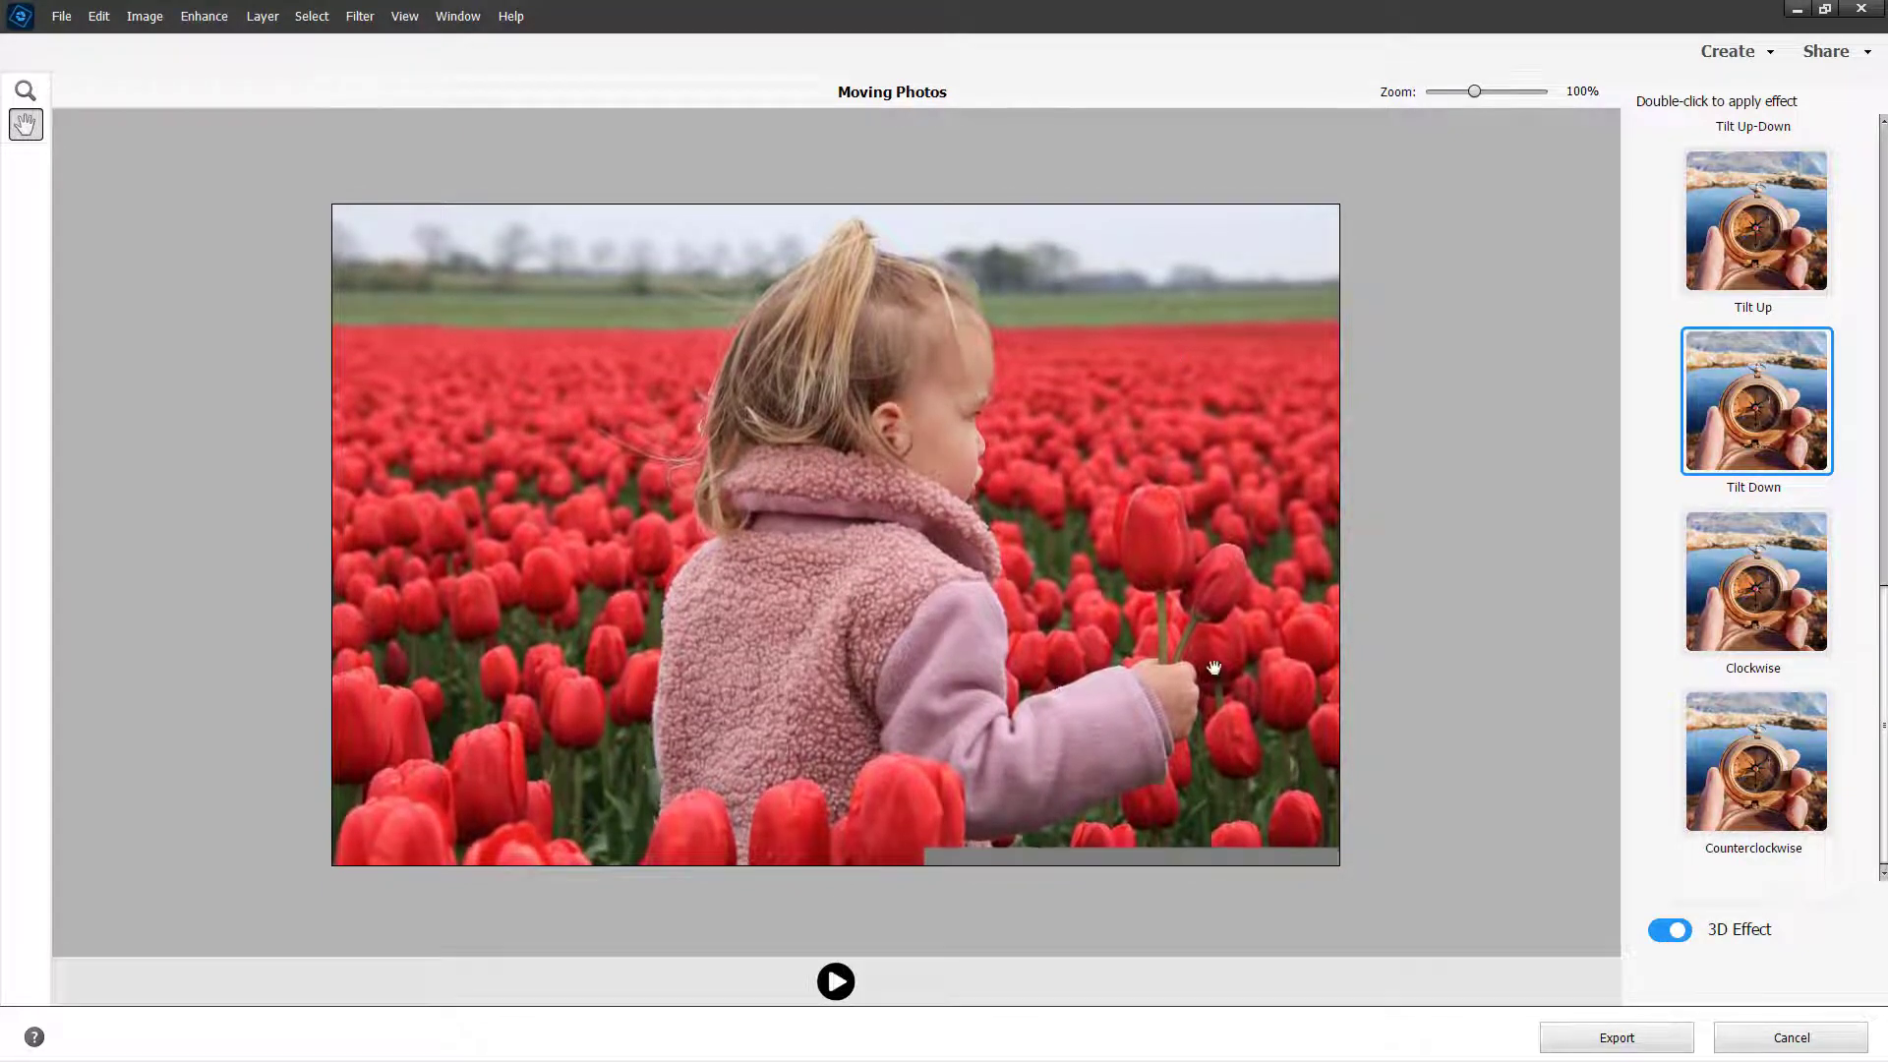
click(836, 982)
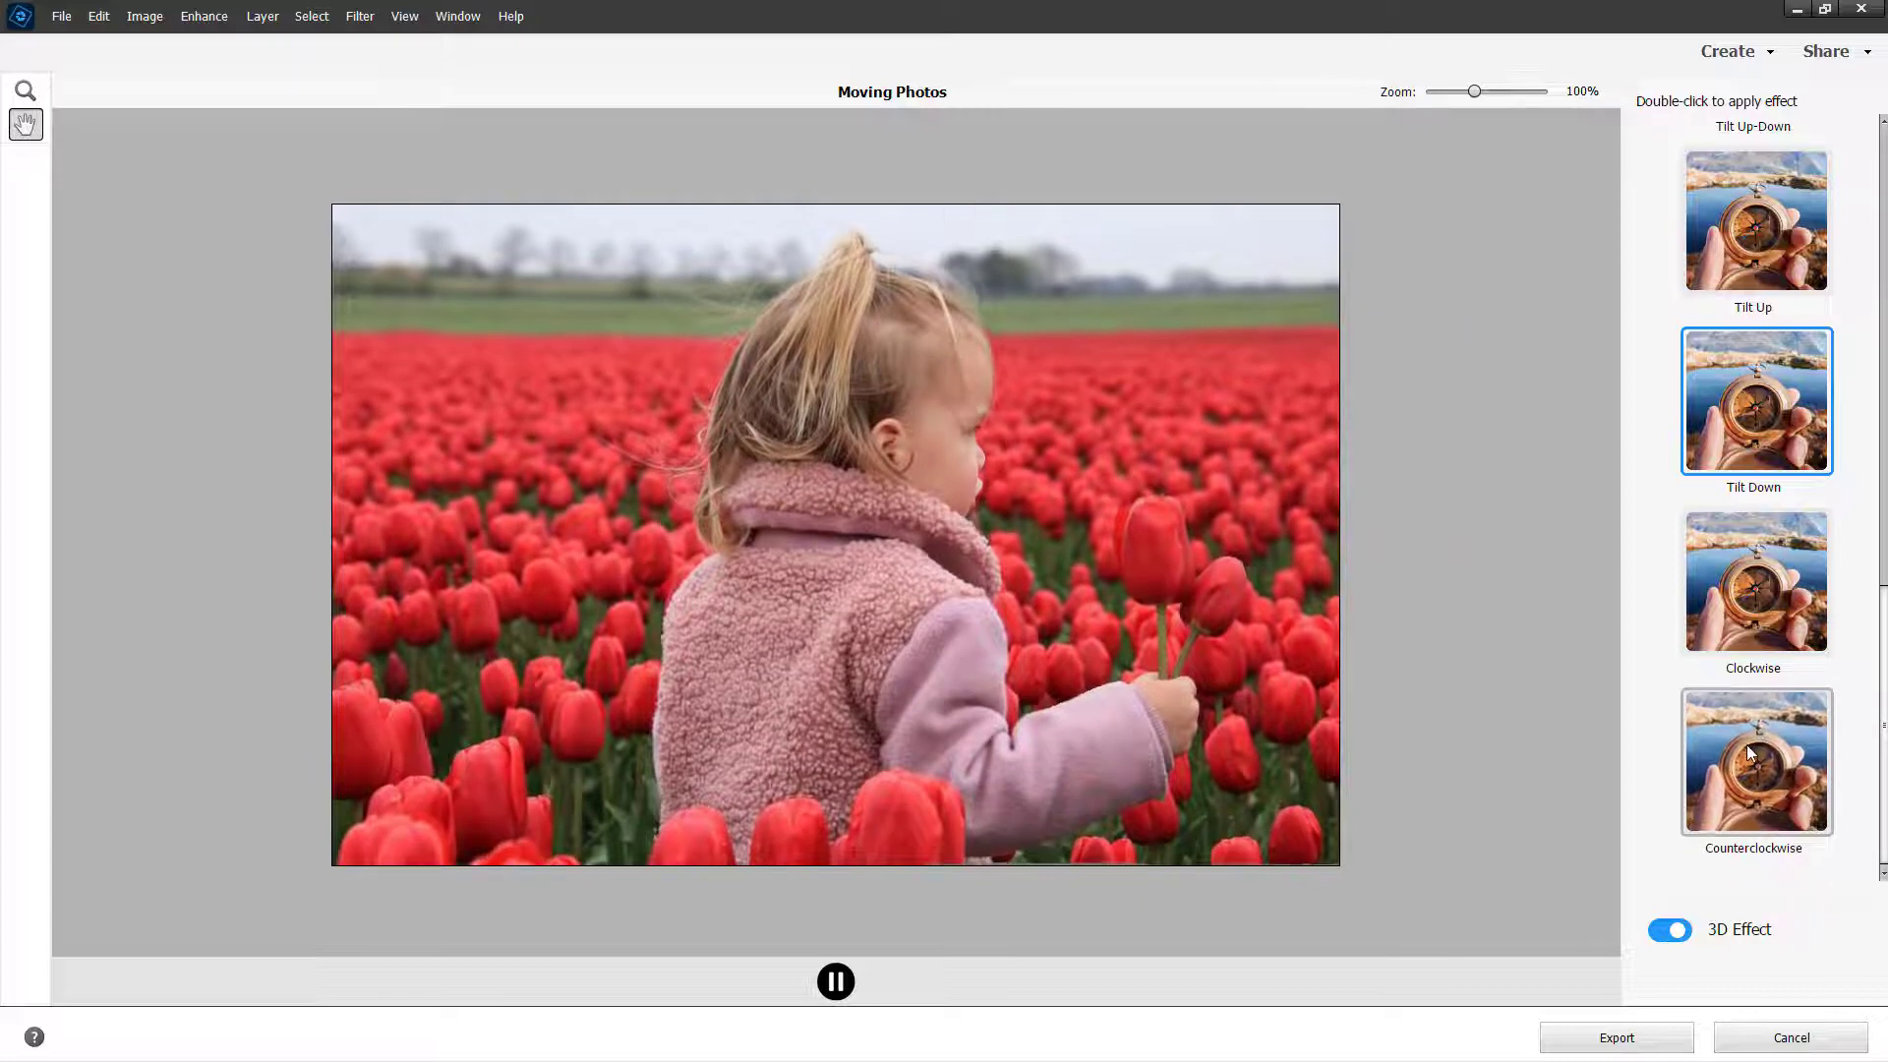
Browse the remaining motion effects and apply Pan Left to the photo
scroll(1783, 615, up, 5)
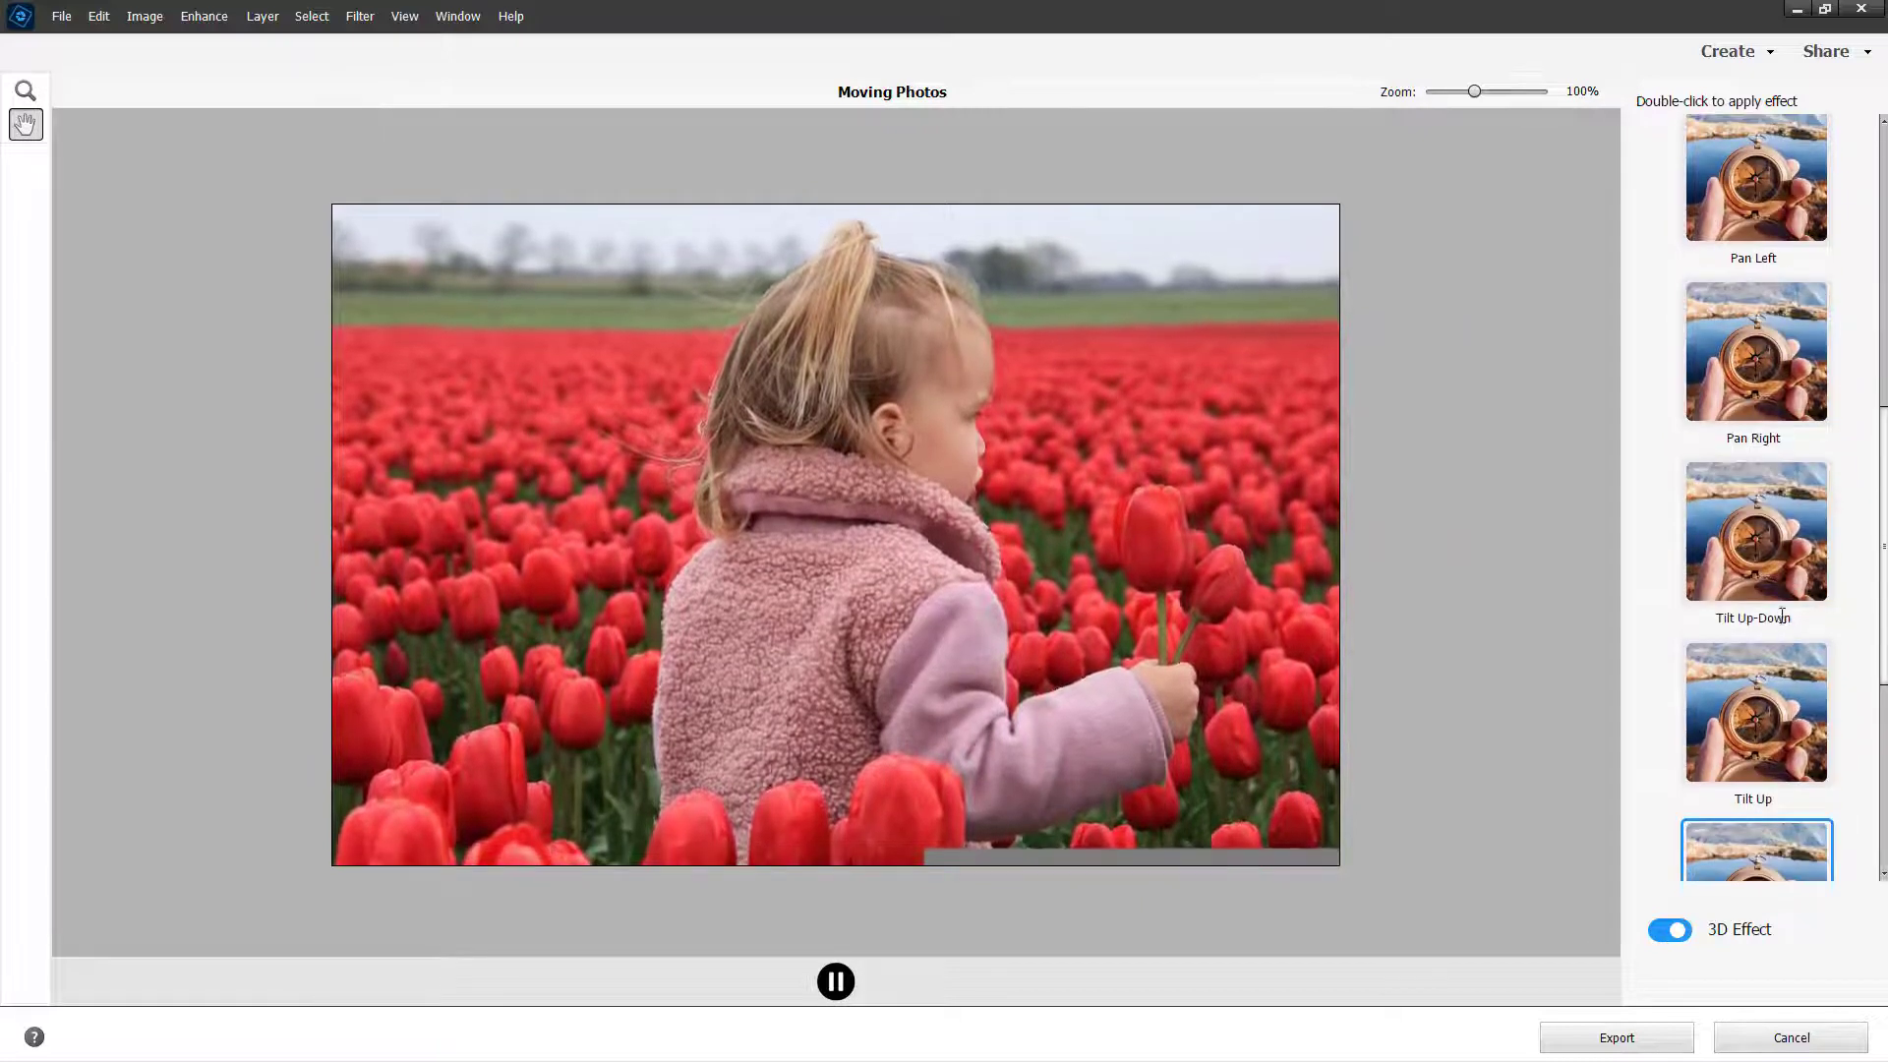
scroll(1779, 716, up, 3)
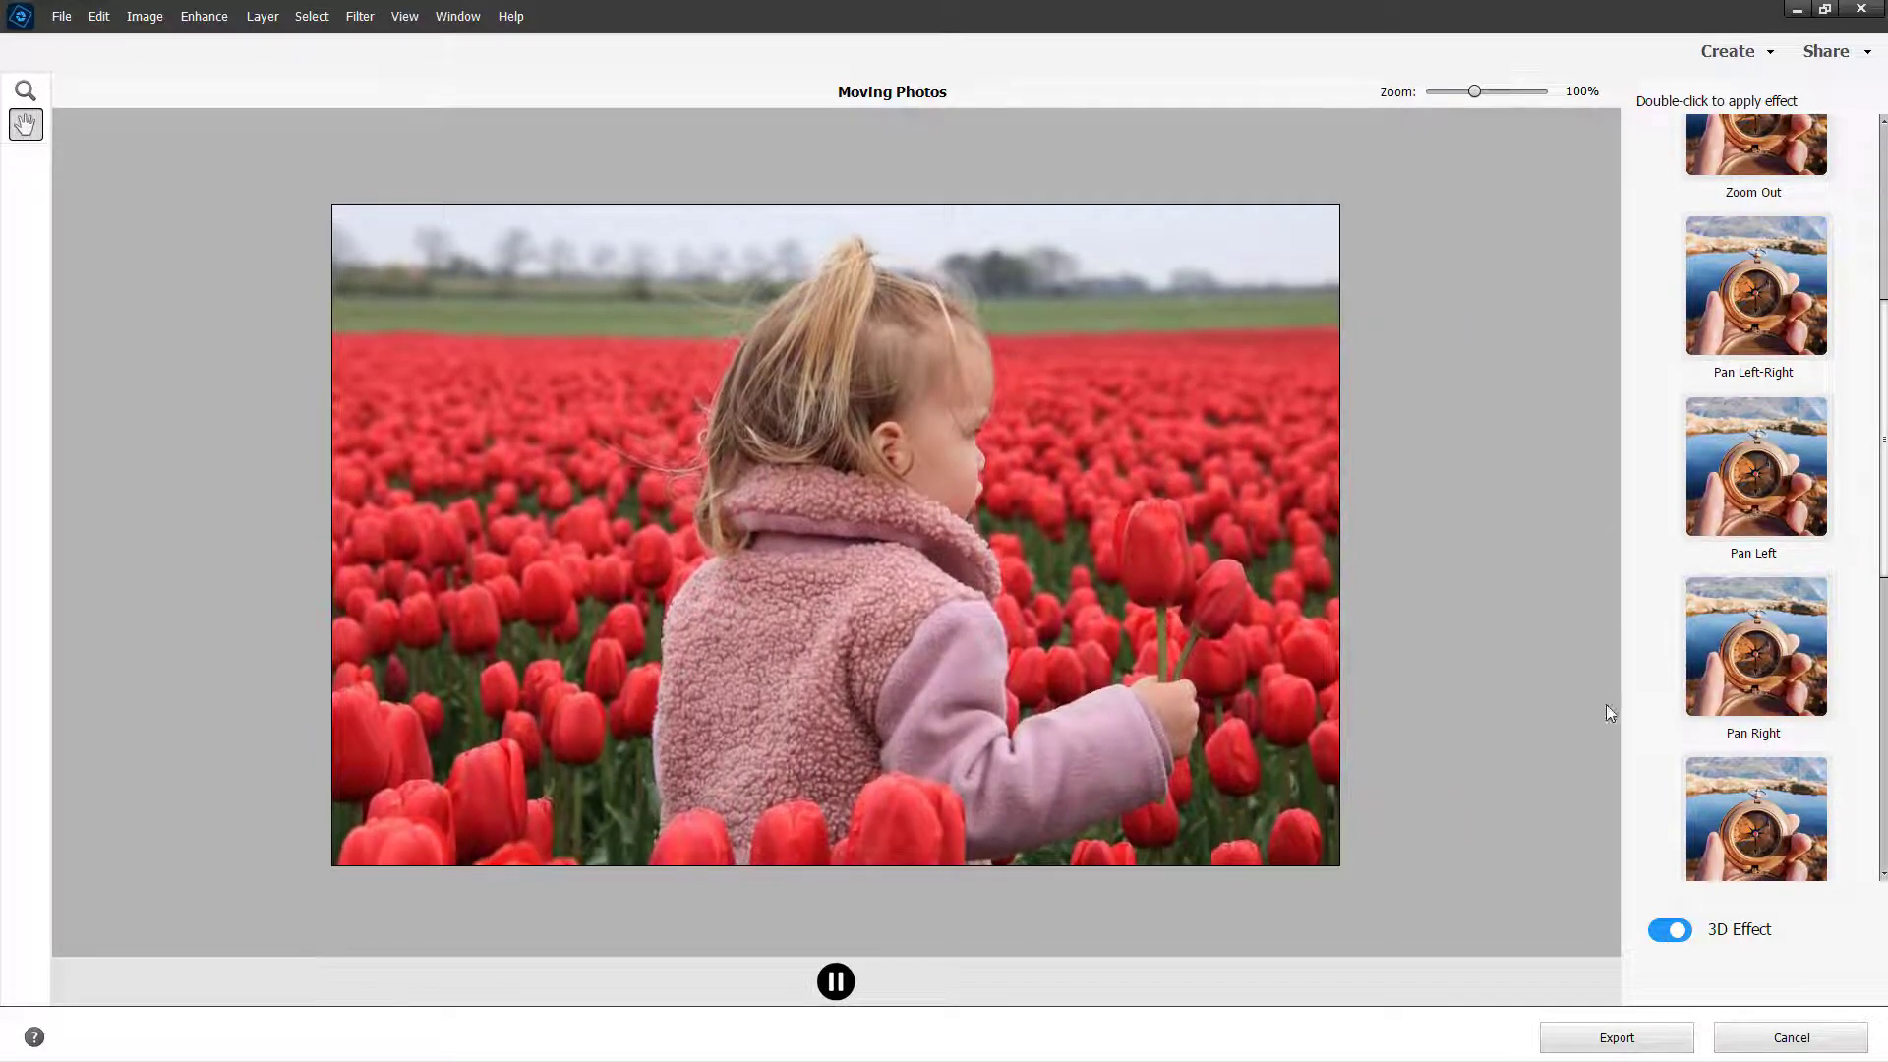
scroll(1807, 775, down, 2)
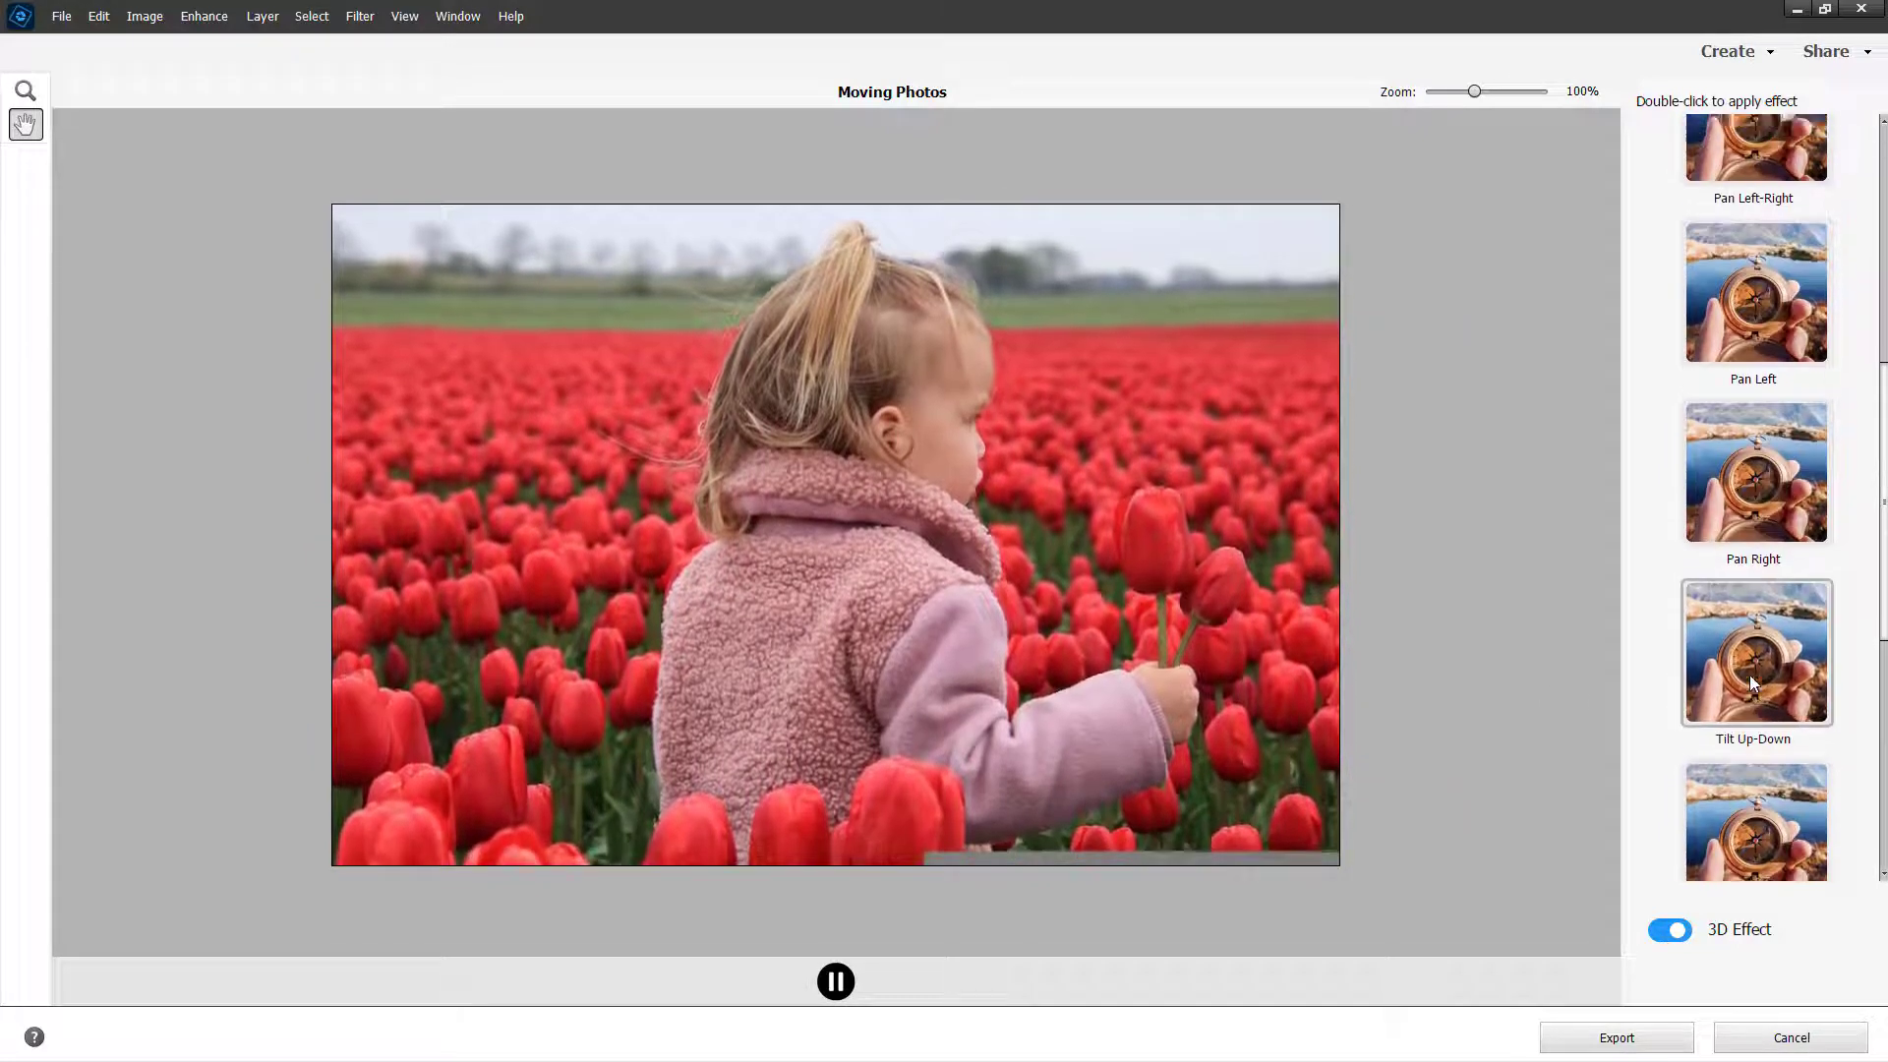
scroll(1750, 674, up, 2)
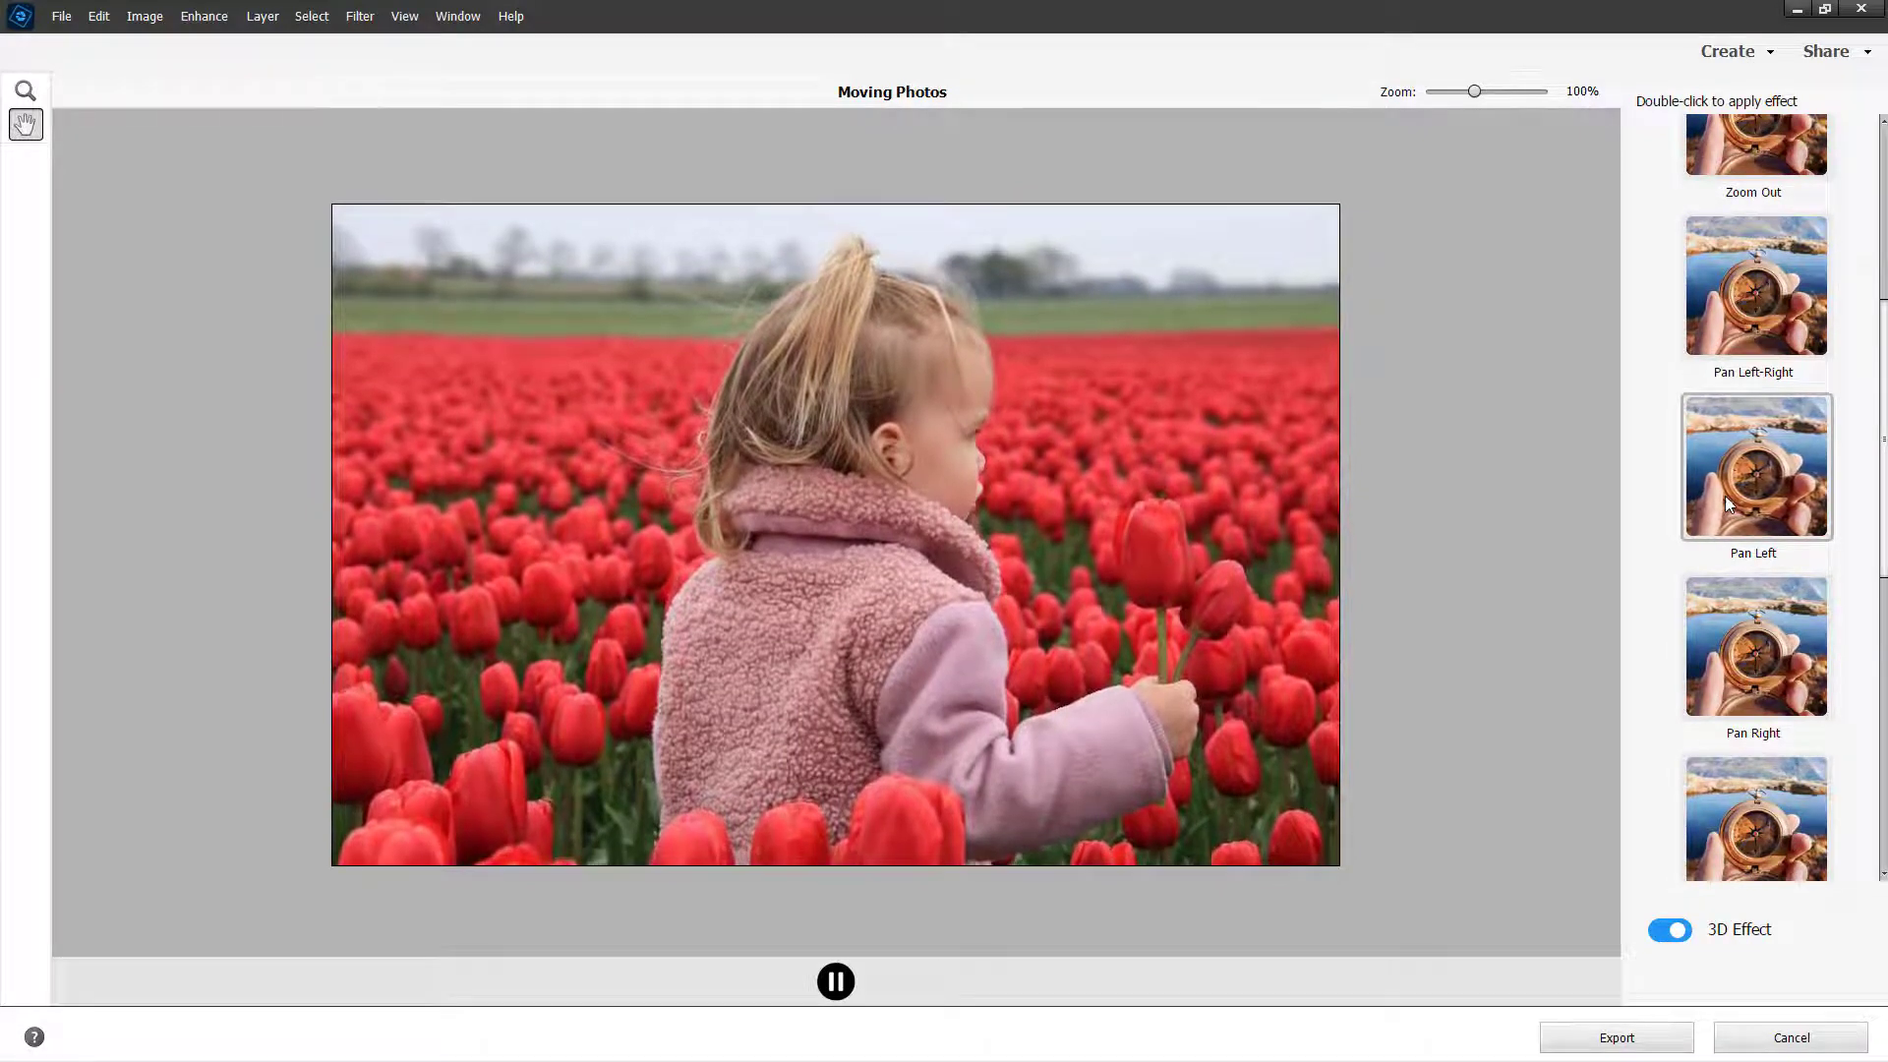
double_click(1724, 496)
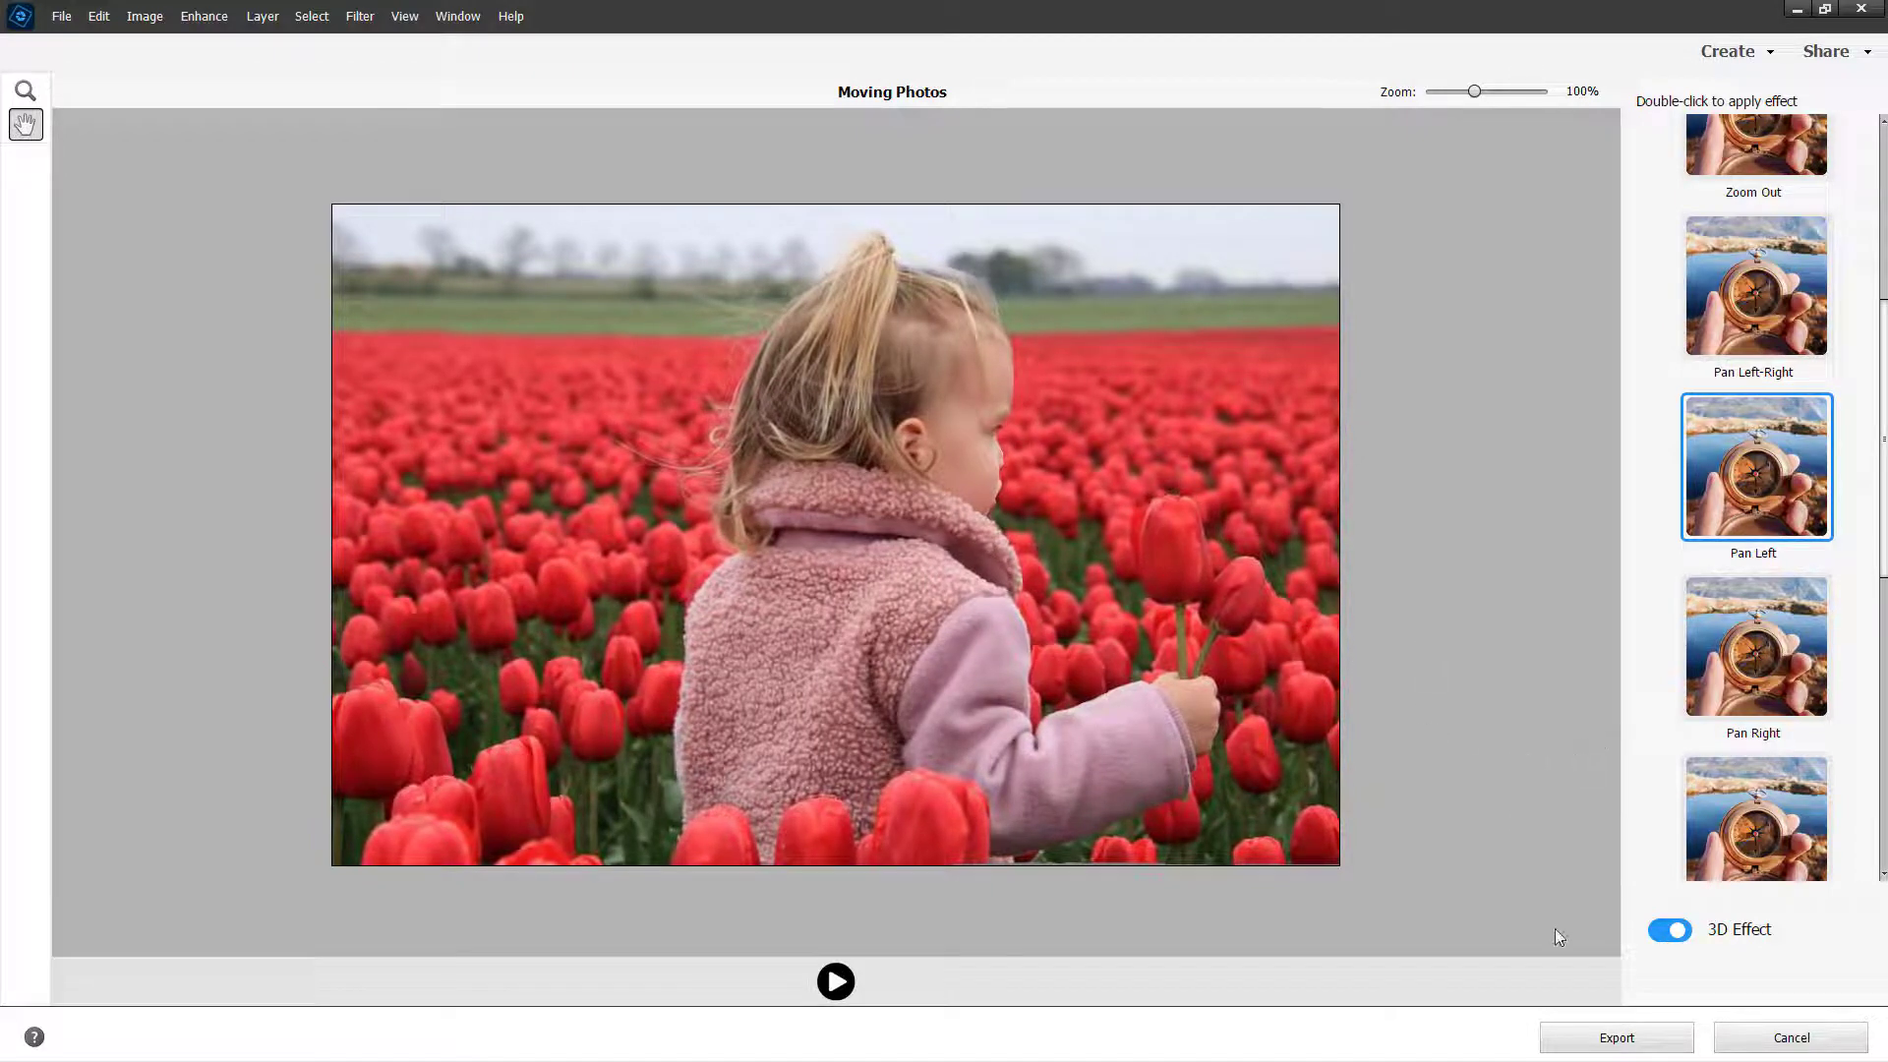
Export the animated photo to the Desktop as an MP4 named "moving image example"
click(1592, 1031)
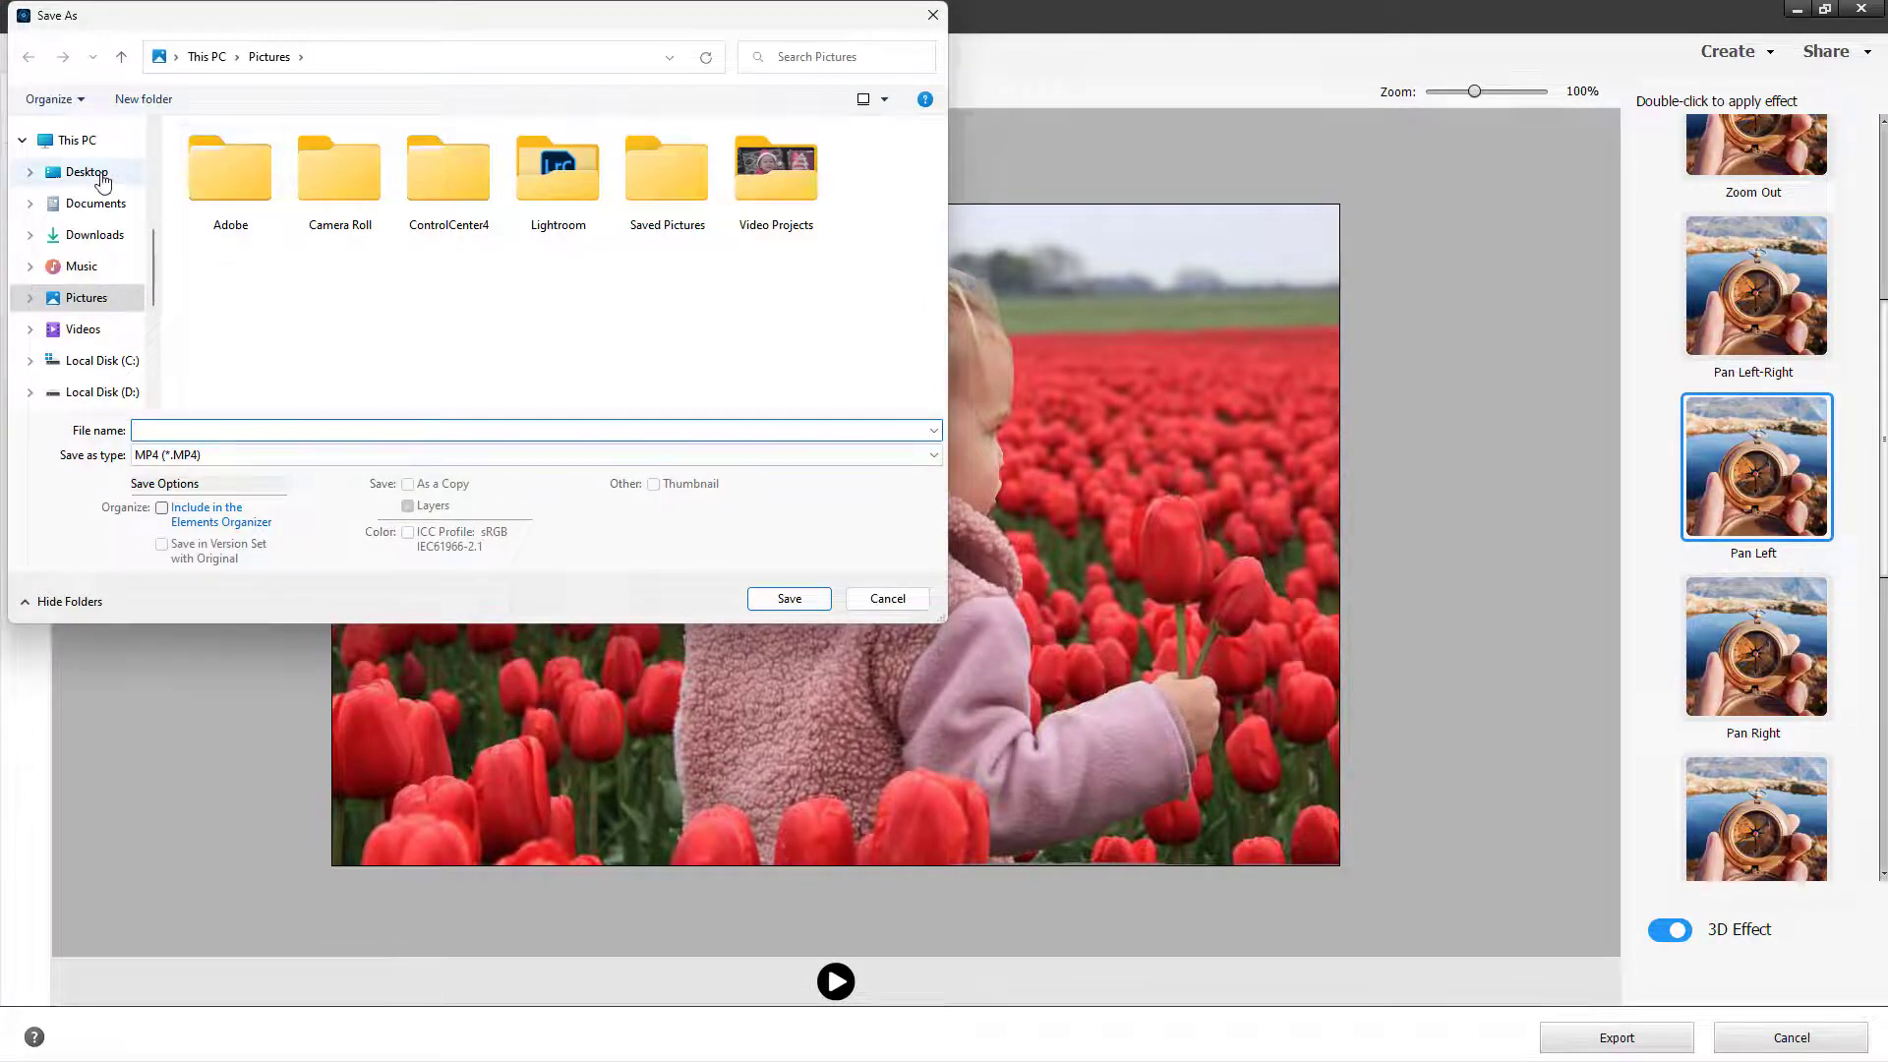
click(59, 172)
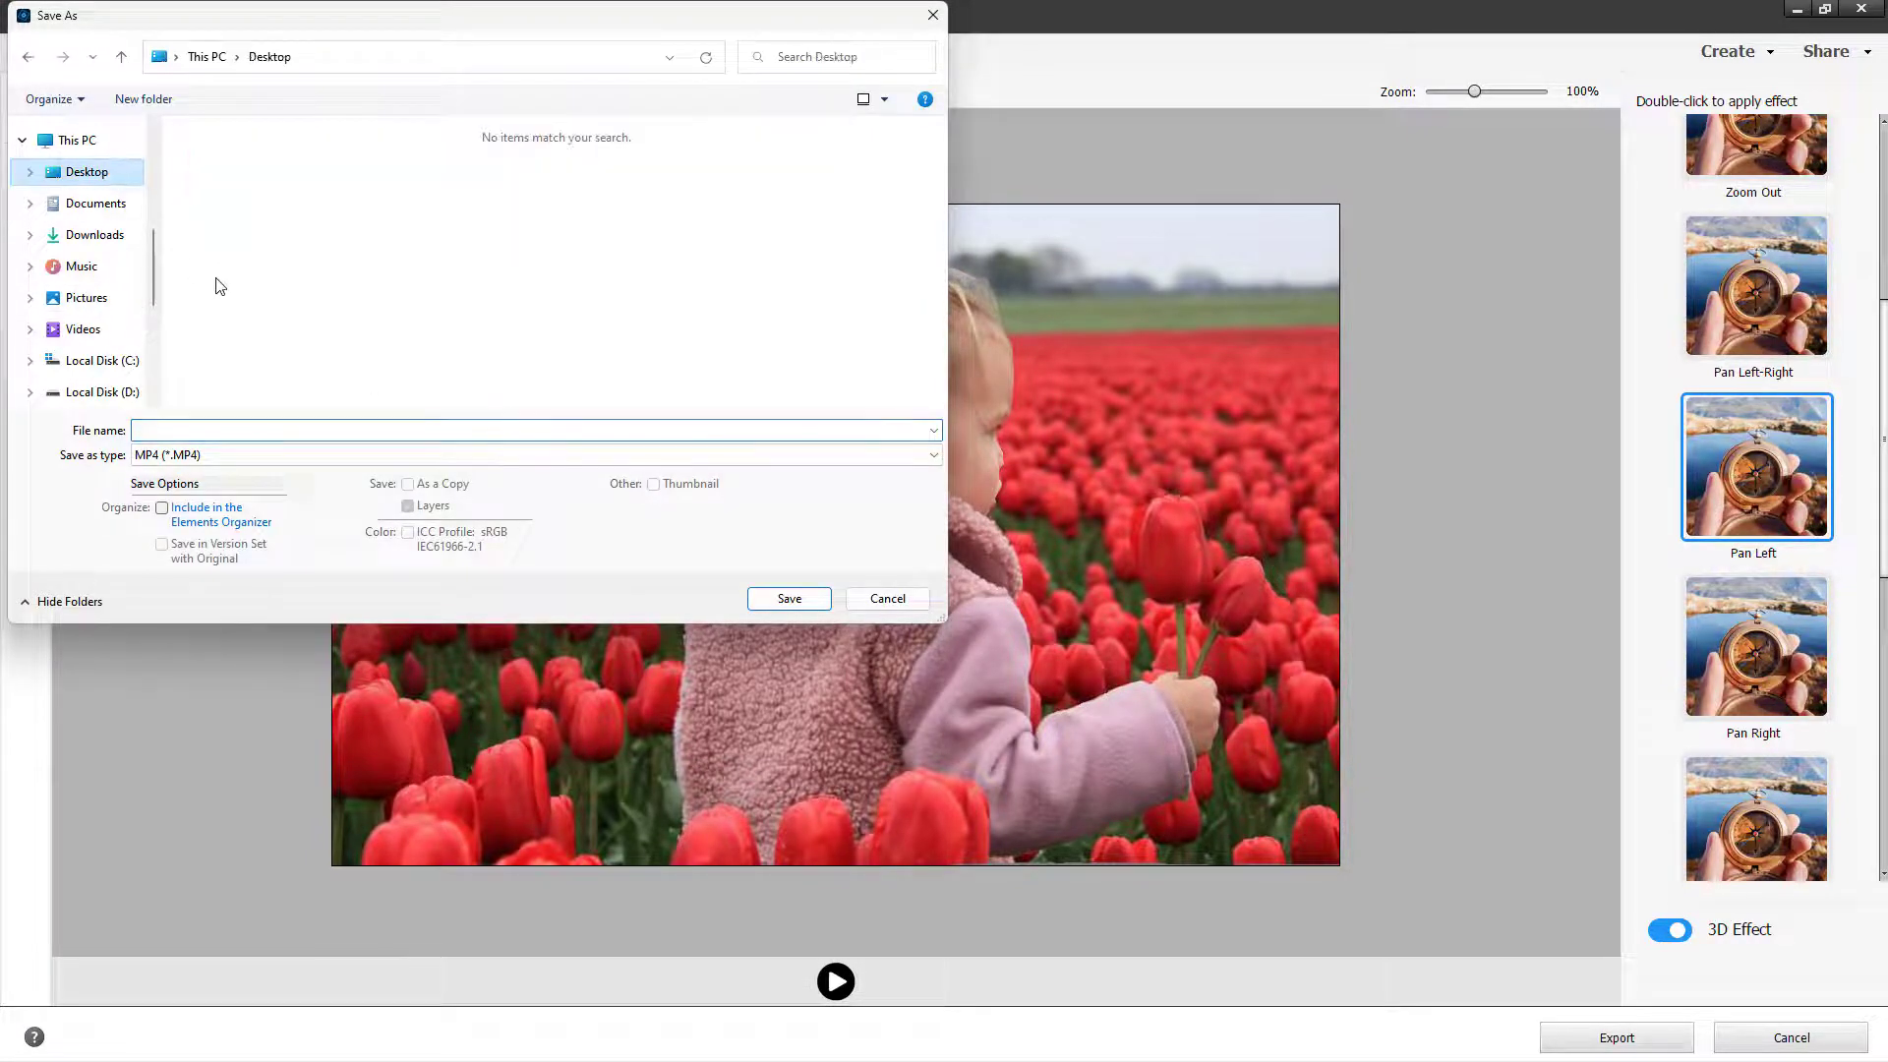
click(237, 431)
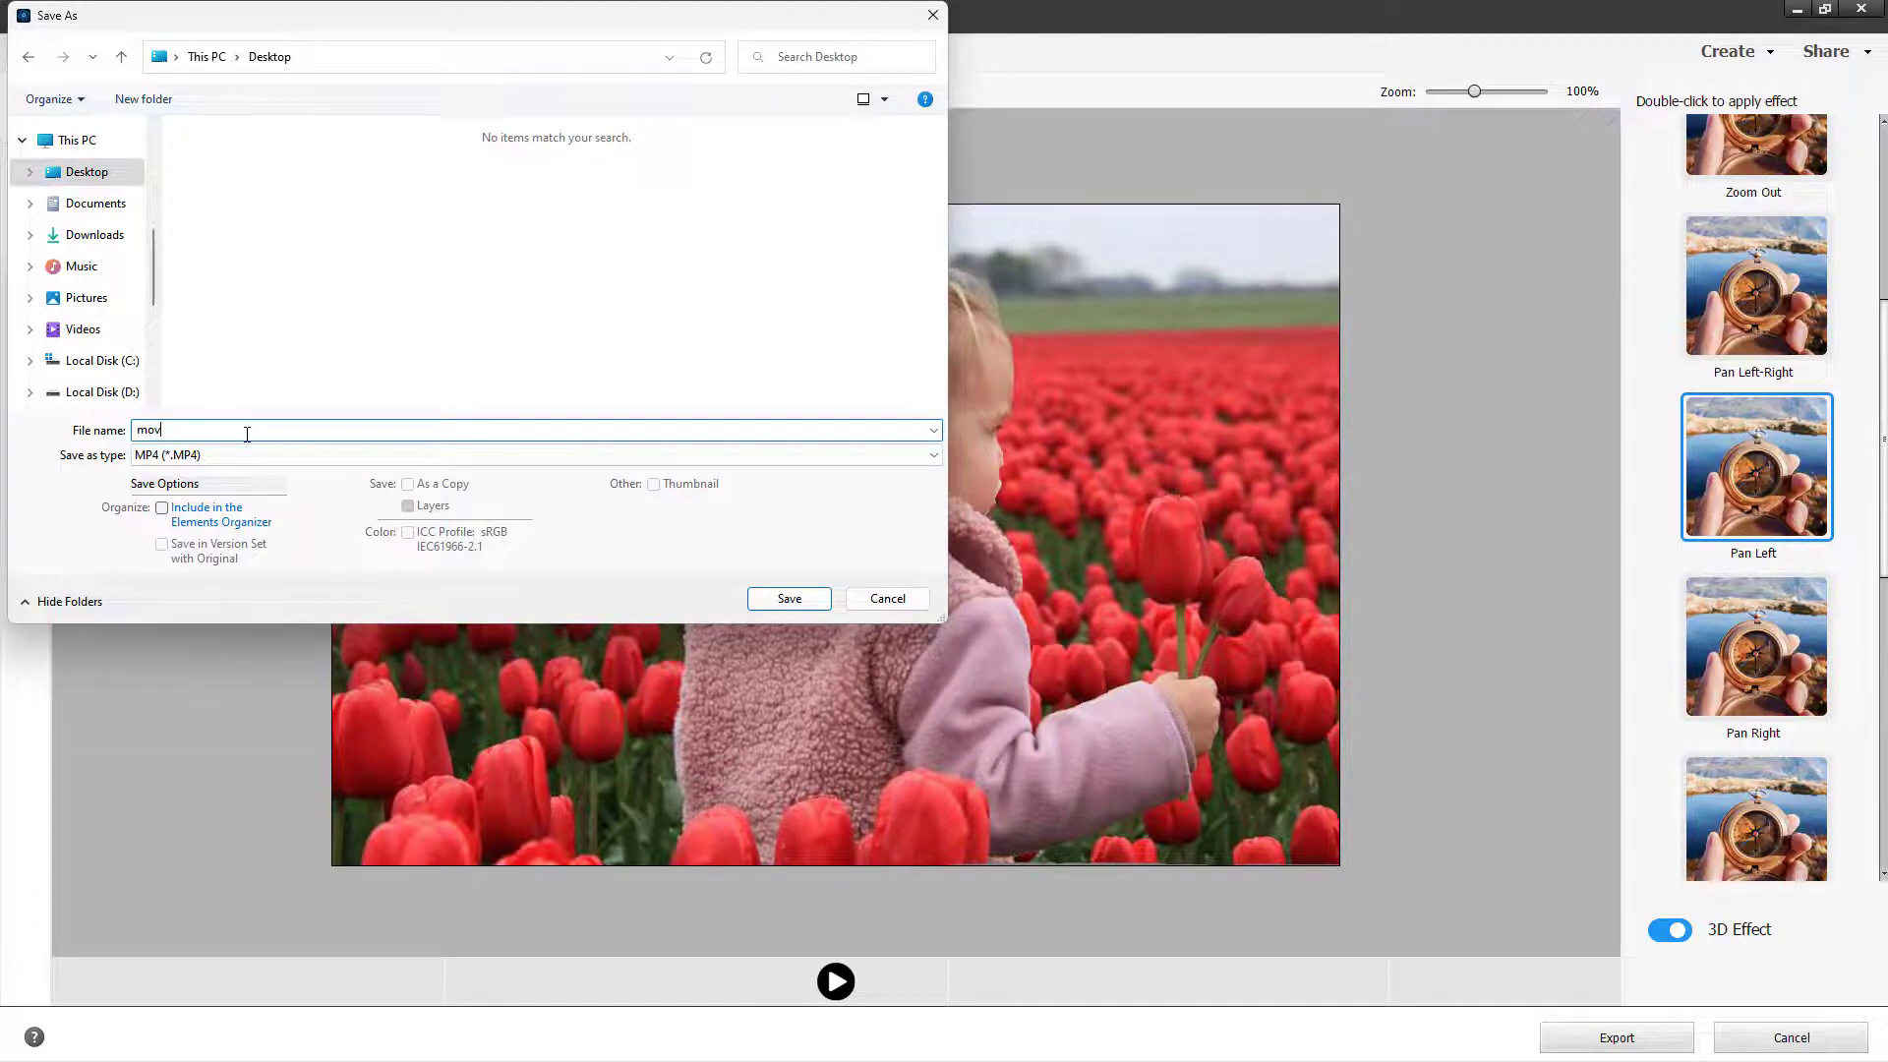
text(moving image example)
click(771, 606)
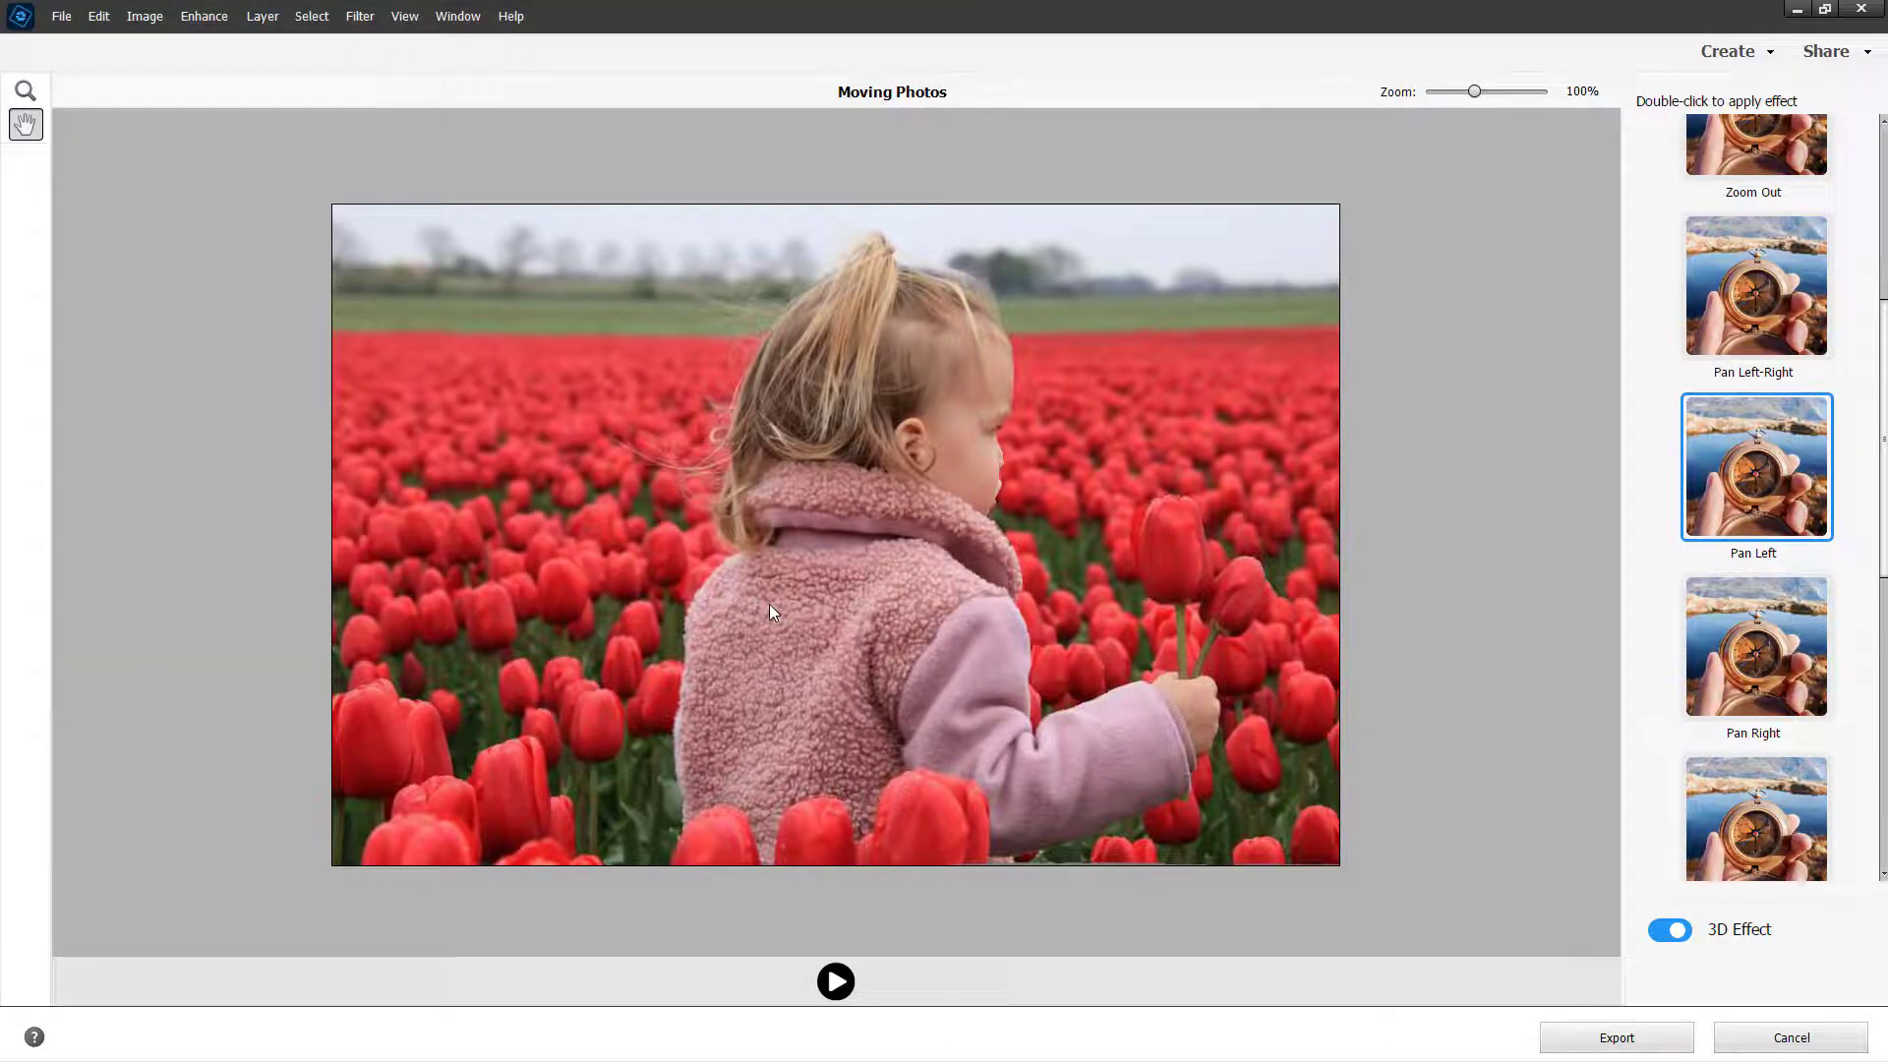
Play the exported "moving image example" video from the desktop and return to the maximized Moving Photos window
double_click(777, 14)
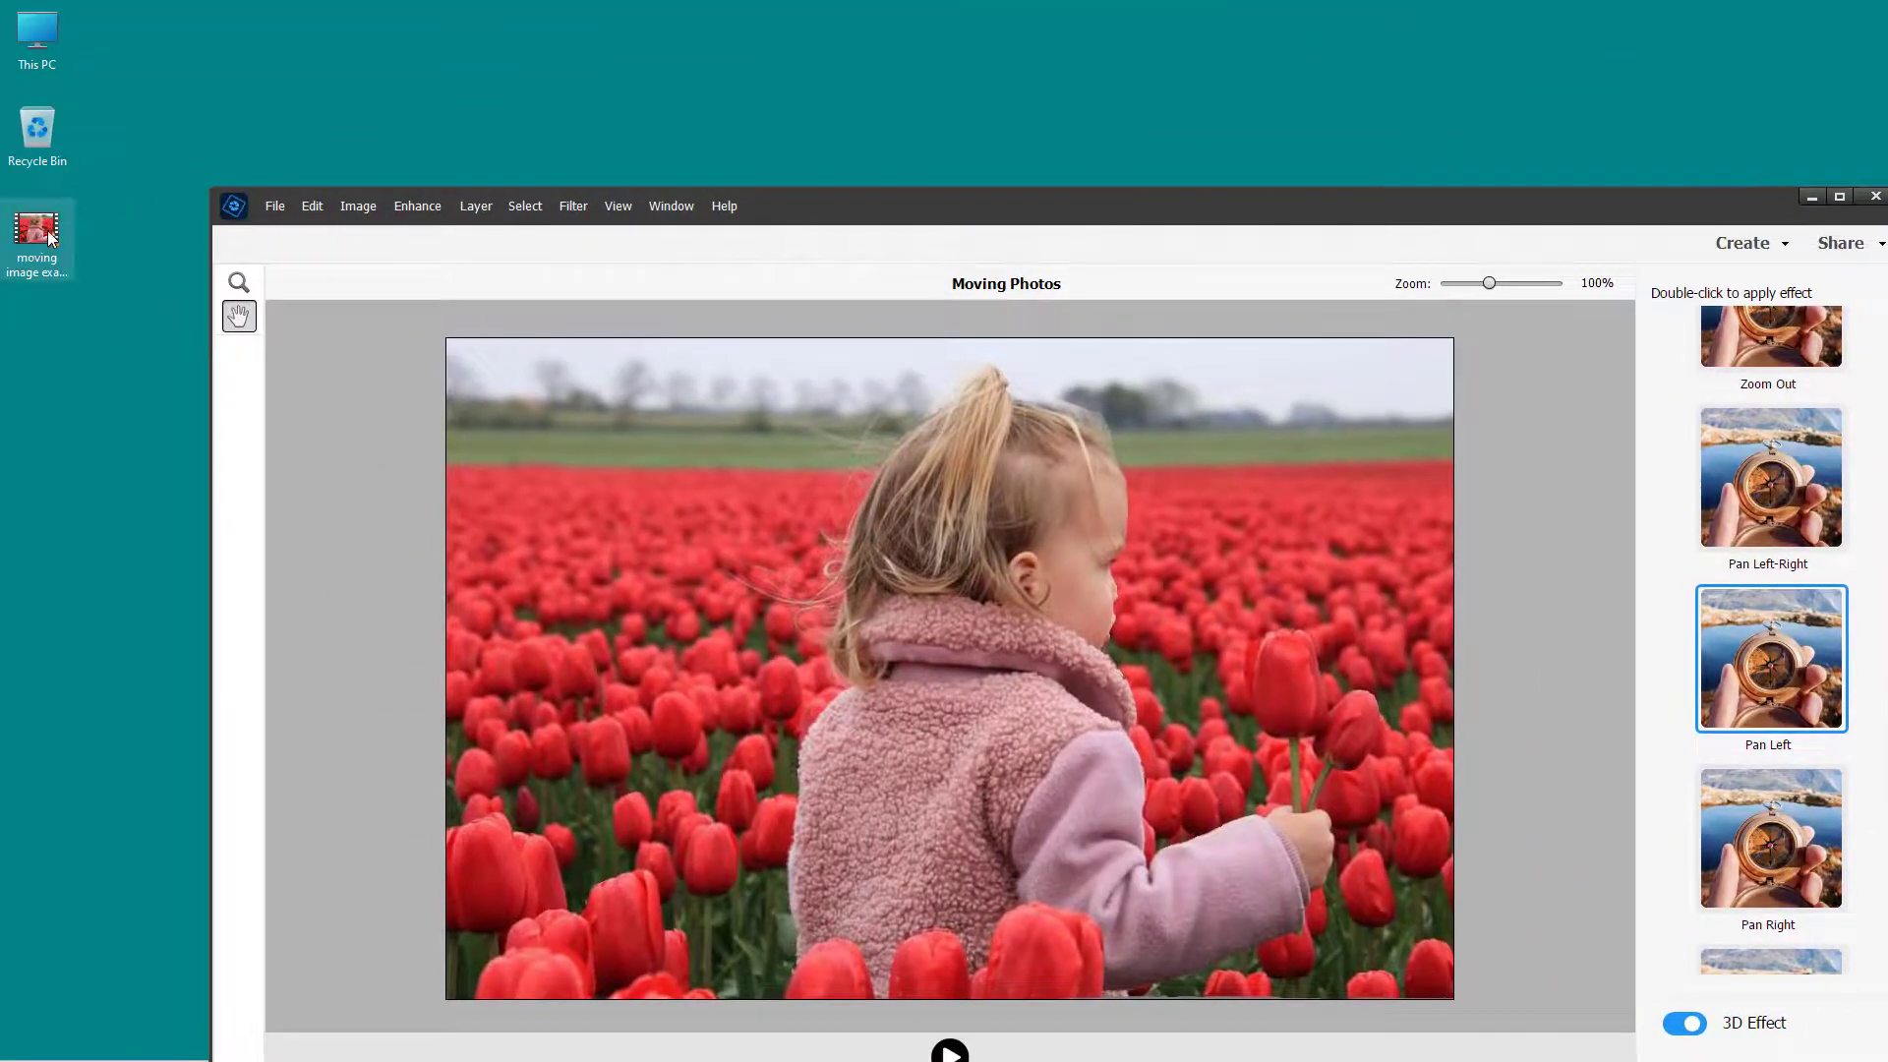
click(47, 230)
double_click(47, 230)
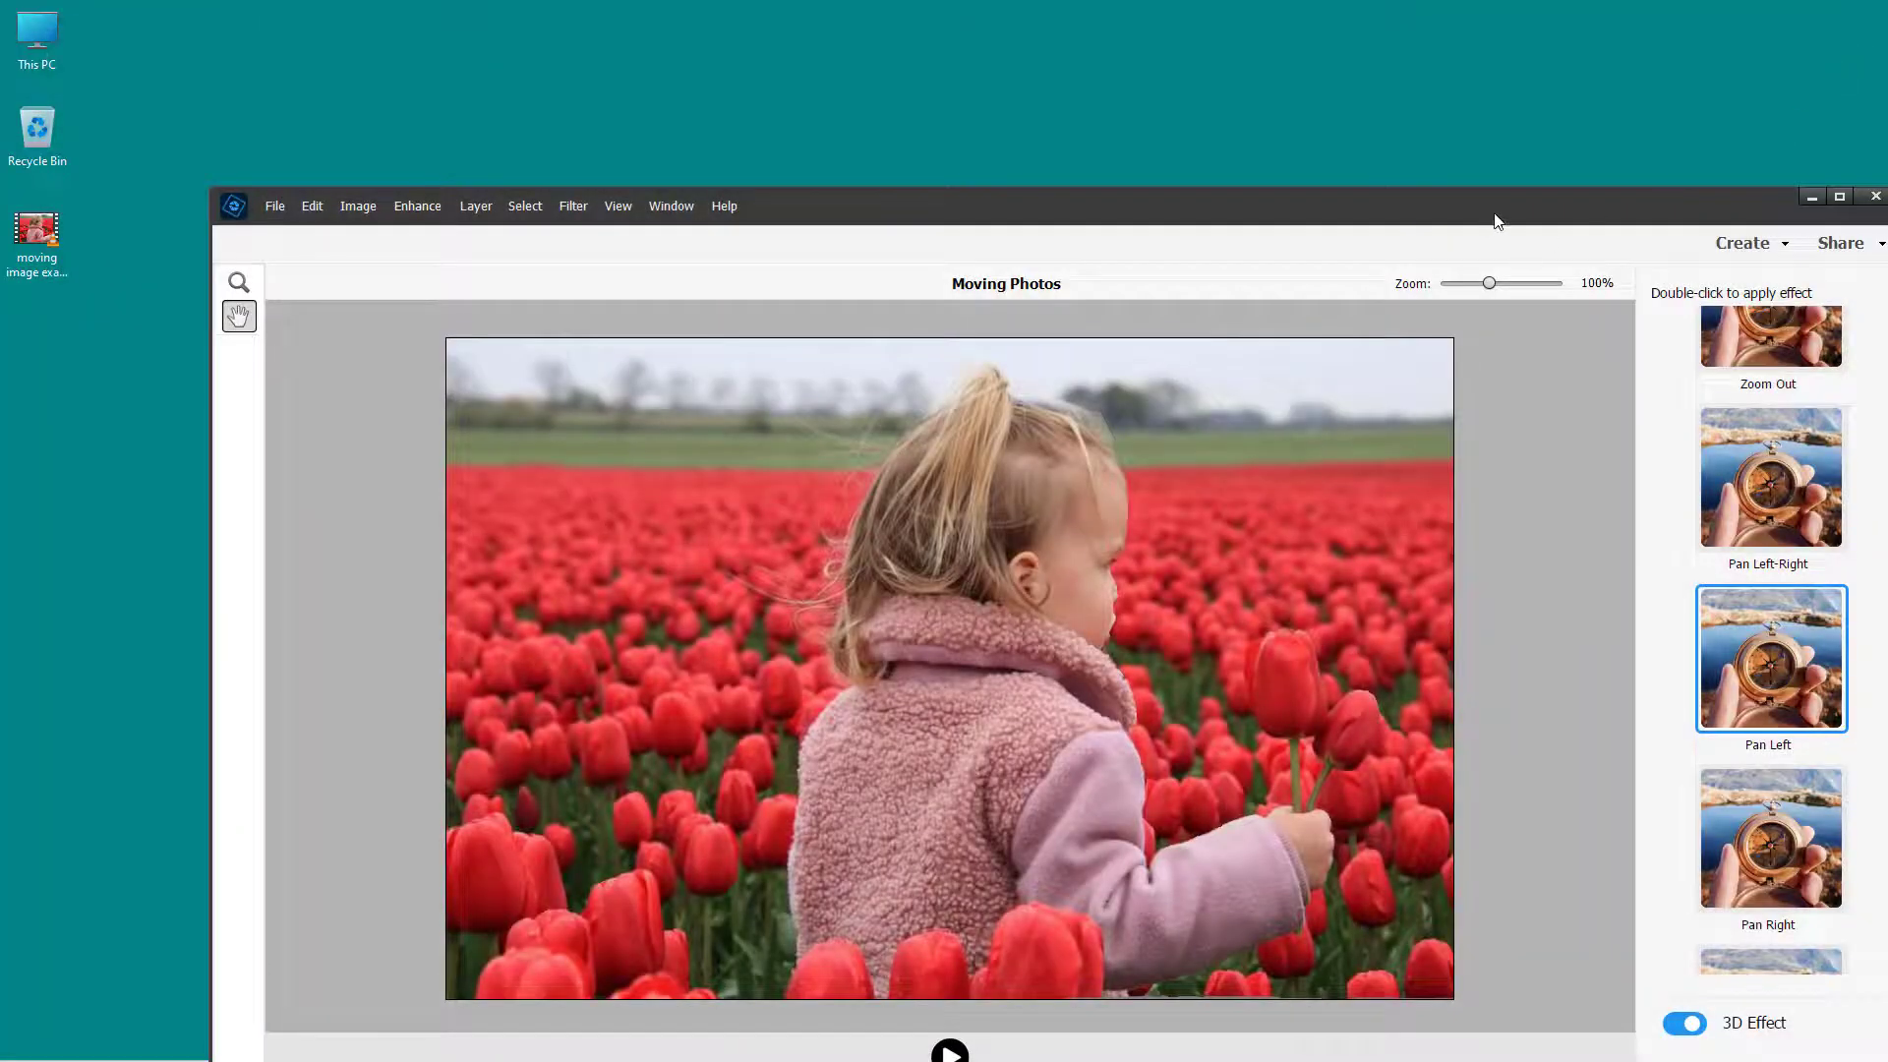
drag(1495, 220, 1244, 37)
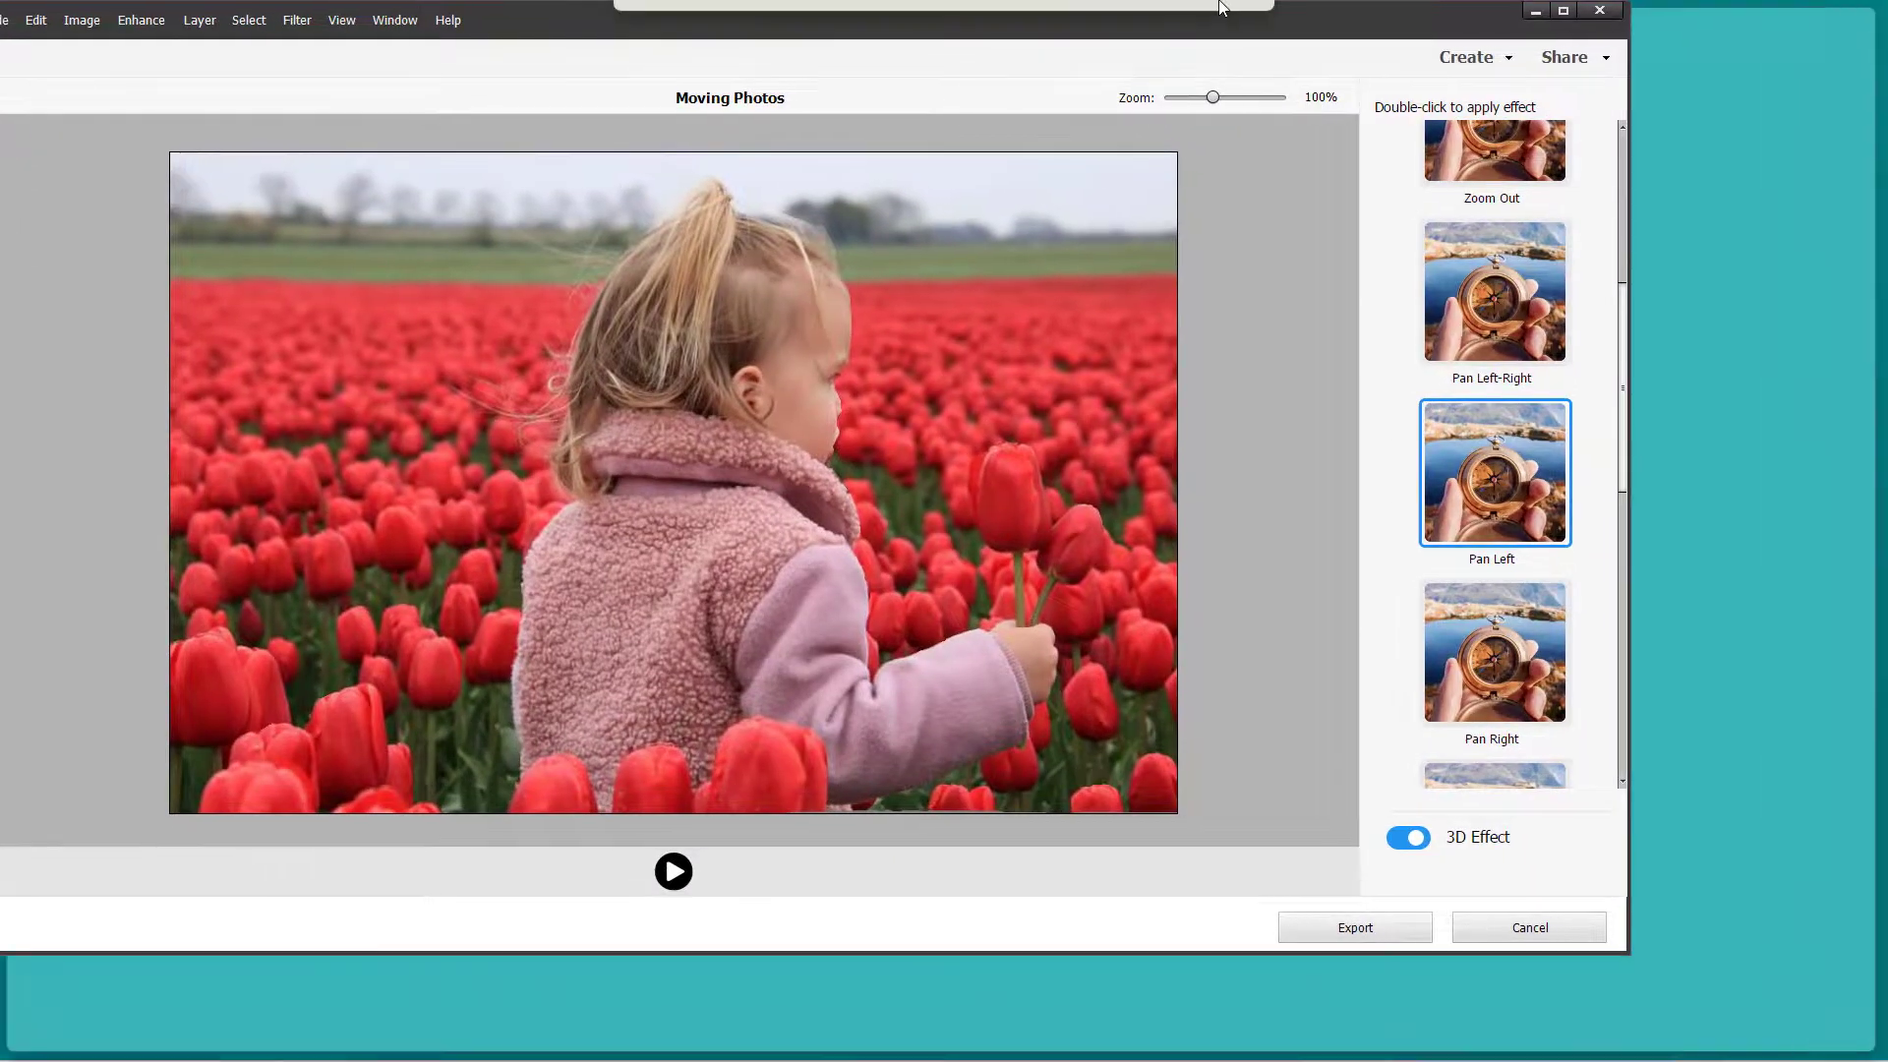
double_click(1244, 36)
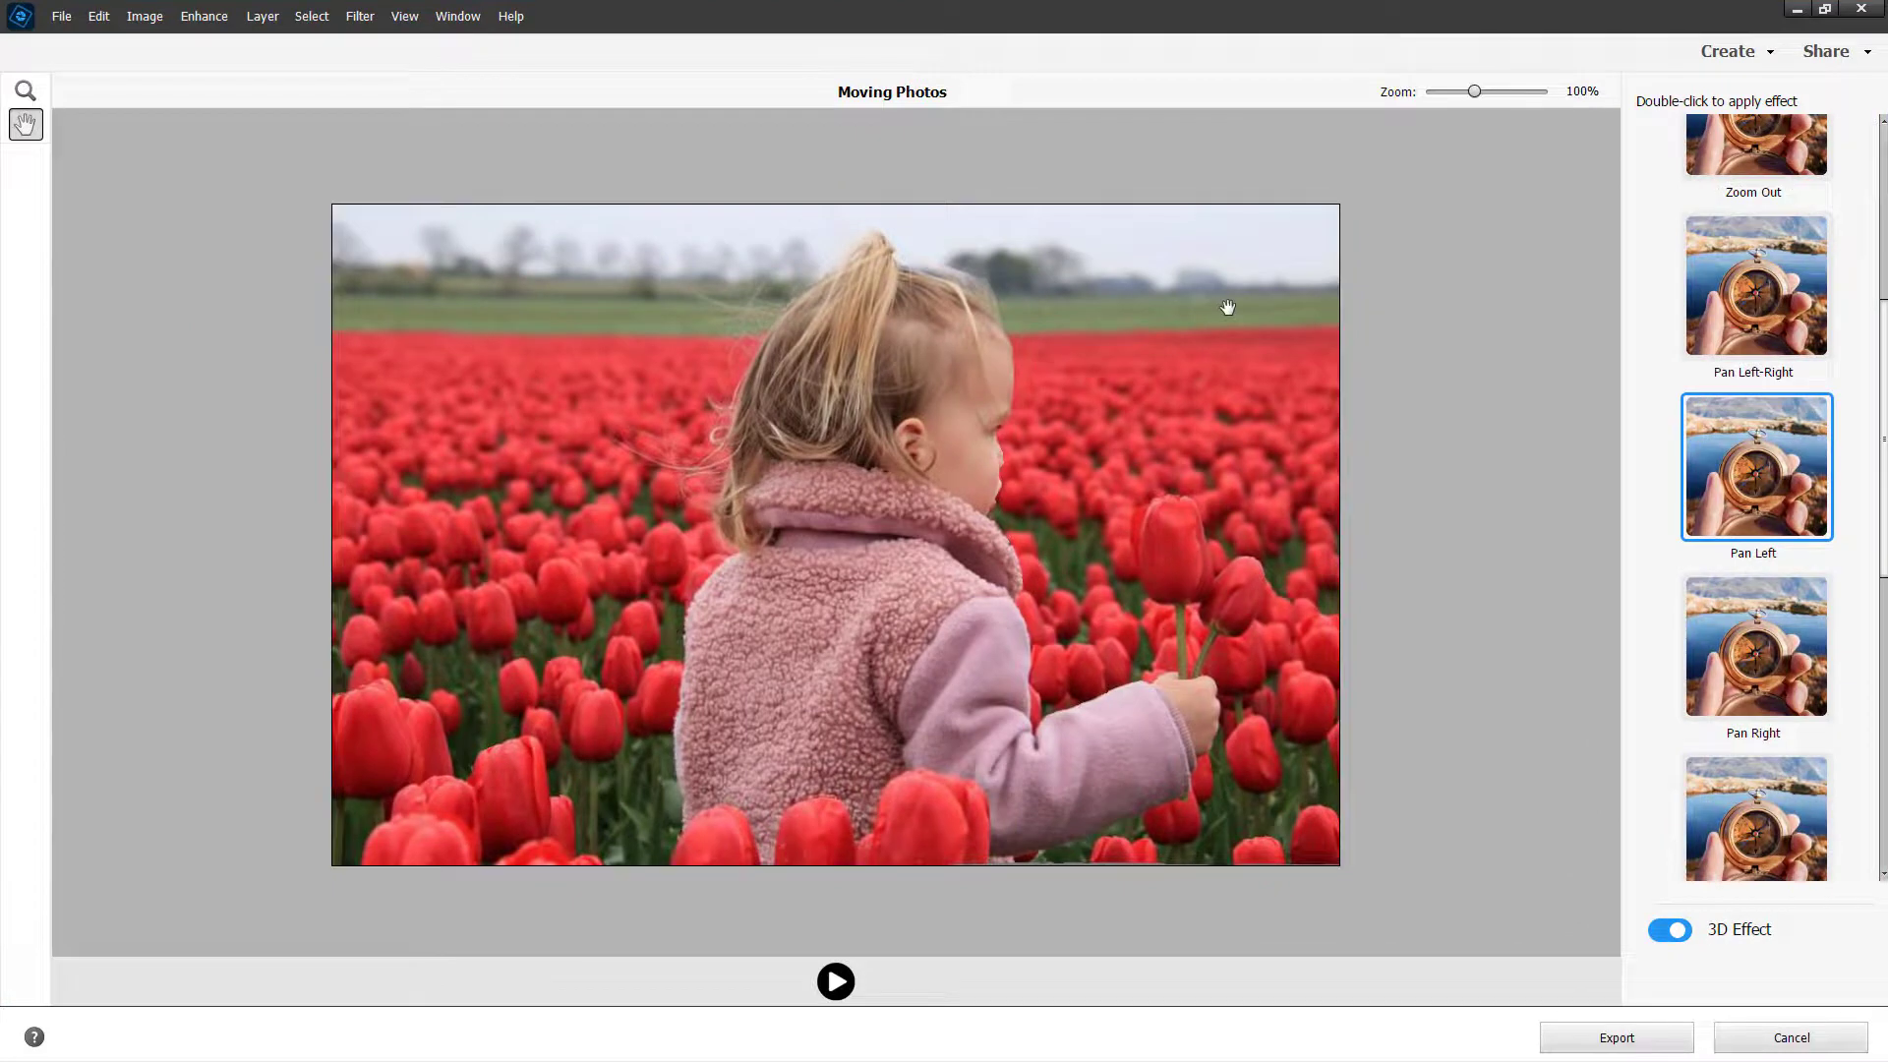